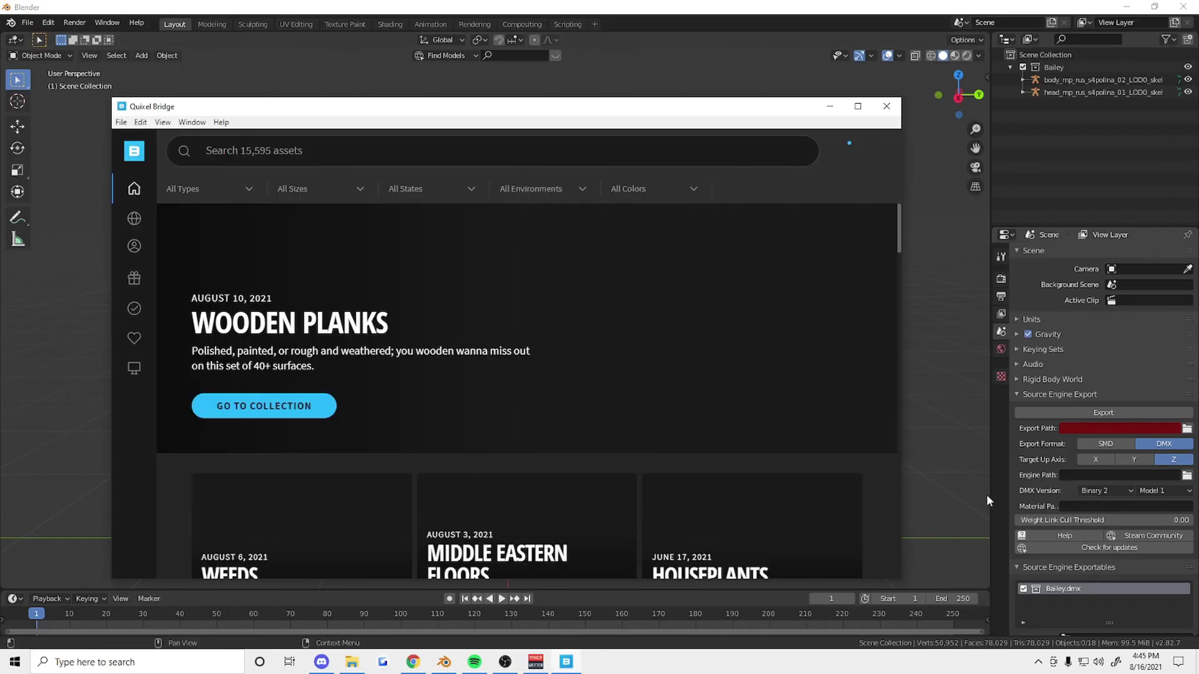
# - Scroll Quixel Bridge's 3D Assets down to the rock formations and open a rocky asset's details
pyautogui.scroll(-5, 444, 382)
pyautogui.scroll(-5, 454, 373)
pyautogui.scroll(-5, 482, 341)
pyautogui.scroll(-5, 463, 334)
pyautogui.scroll(-5, 463, 340)
pyautogui.scroll(-5, 482, 343)
pyautogui.scroll(-5, 481, 343)
pyautogui.scroll(5, 698, 258)
pyautogui.click(704, 325)
# - Return to the Bridge home page and open the Nordic Beach Rocky Ground asset details
pyautogui.click(188, 275)
pyautogui.scroll(5, 409, 282)
pyautogui.scroll(-5, 409, 282)
pyautogui.click(134, 189)
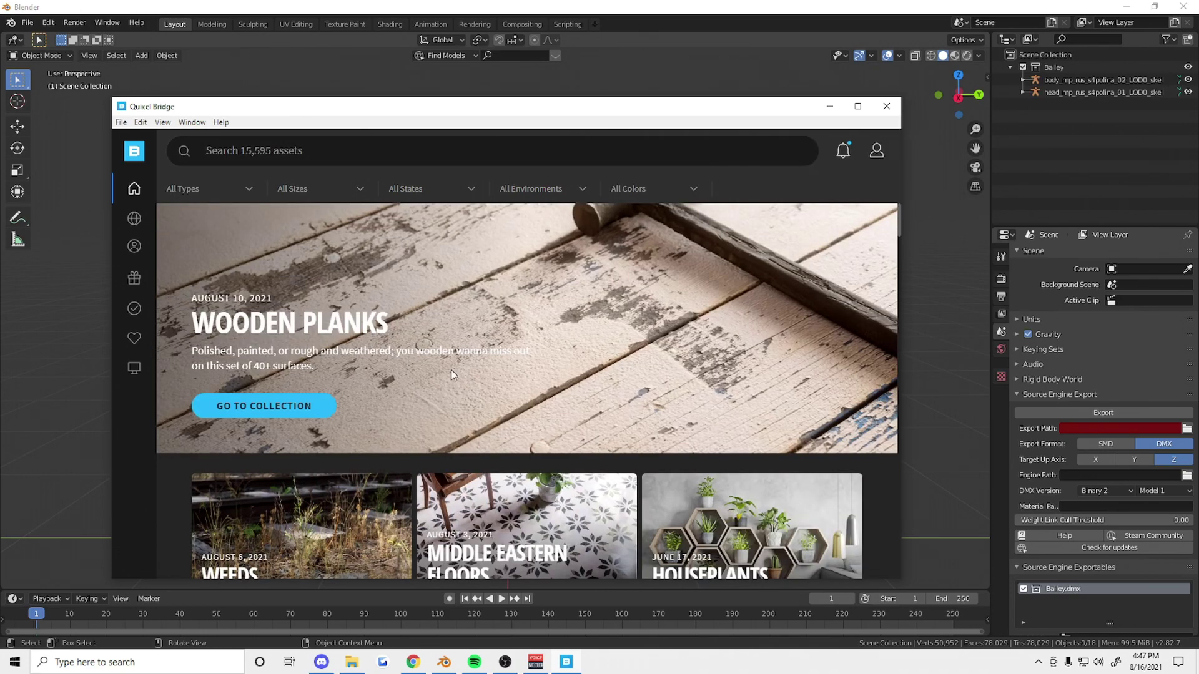
pyautogui.scroll(-5, 468, 399)
pyautogui.scroll(-5, 604, 460)
pyautogui.scroll(-5, 583, 442)
pyautogui.click(420, 291)
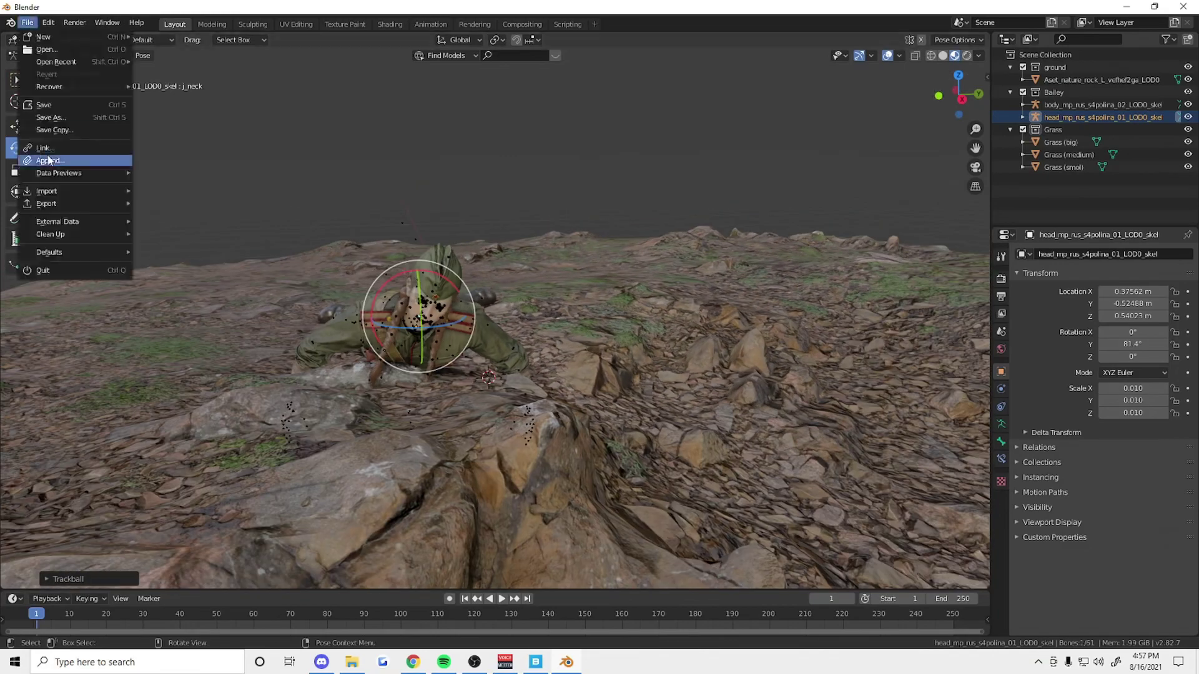
# - Append the EBW rifle parts and move the prone soldier into place behind the rifle
pyautogui.click(49, 161)
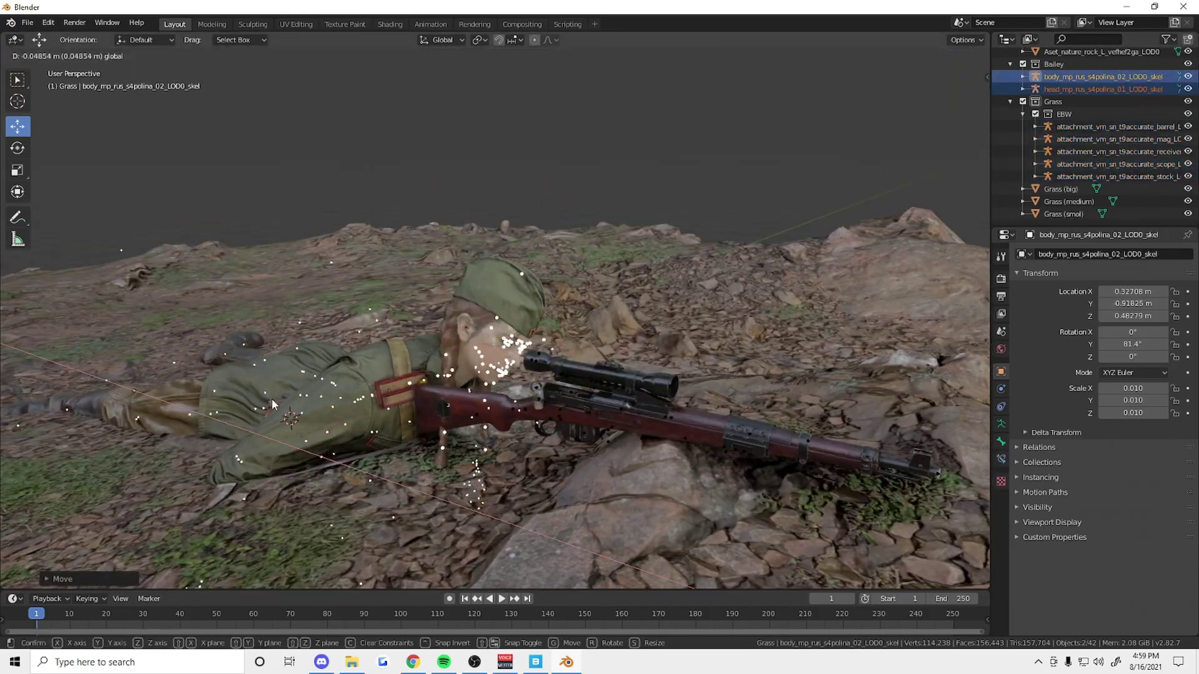
pyautogui.click(272, 405)
pyautogui.moveTo(754, 233); pyautogui.dragTo(760, 292, button='middle')
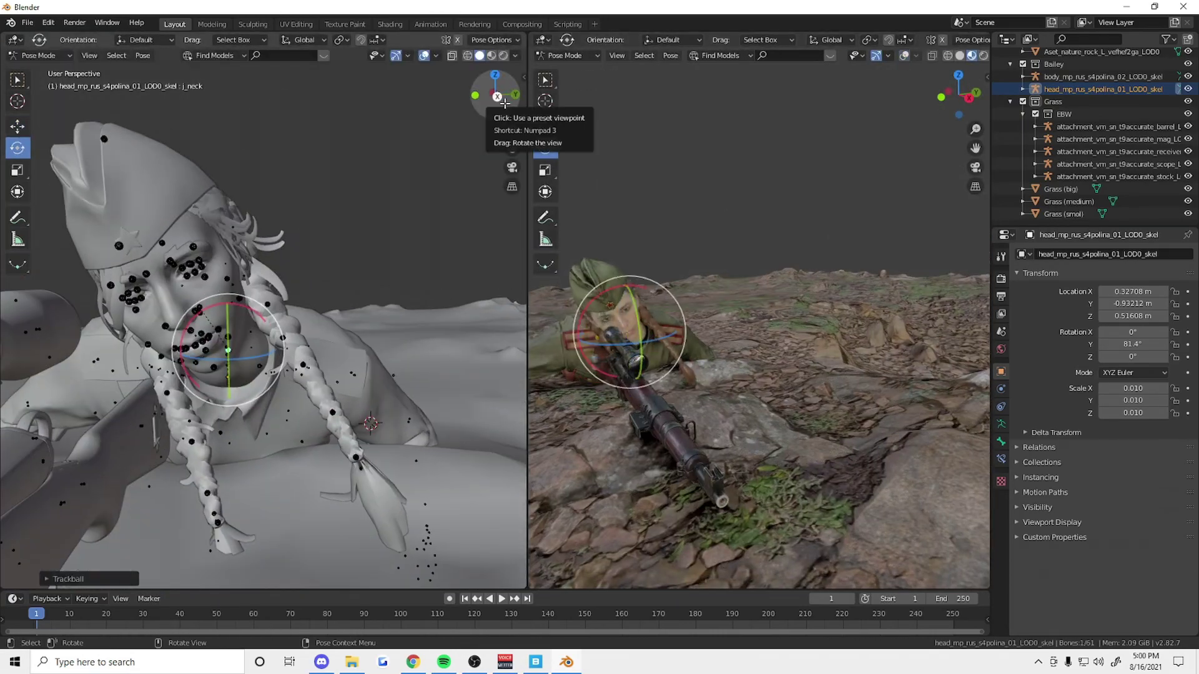
# - Select a hair bone of the head rig and pose the arms to grip the rifle
pyautogui.moveTo(504, 103); pyautogui.dragTo(344, 350)
pyautogui.click(344, 350)
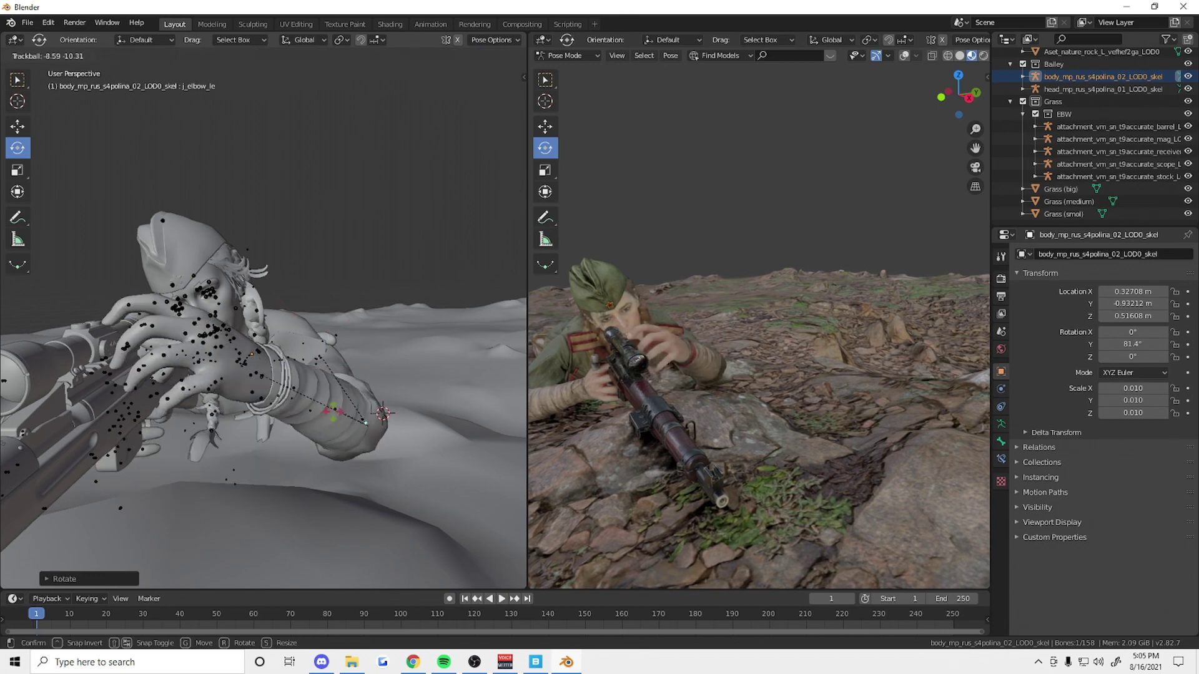
pyautogui.moveTo(874, 150); pyautogui.dragTo(896, 137, button='middle')
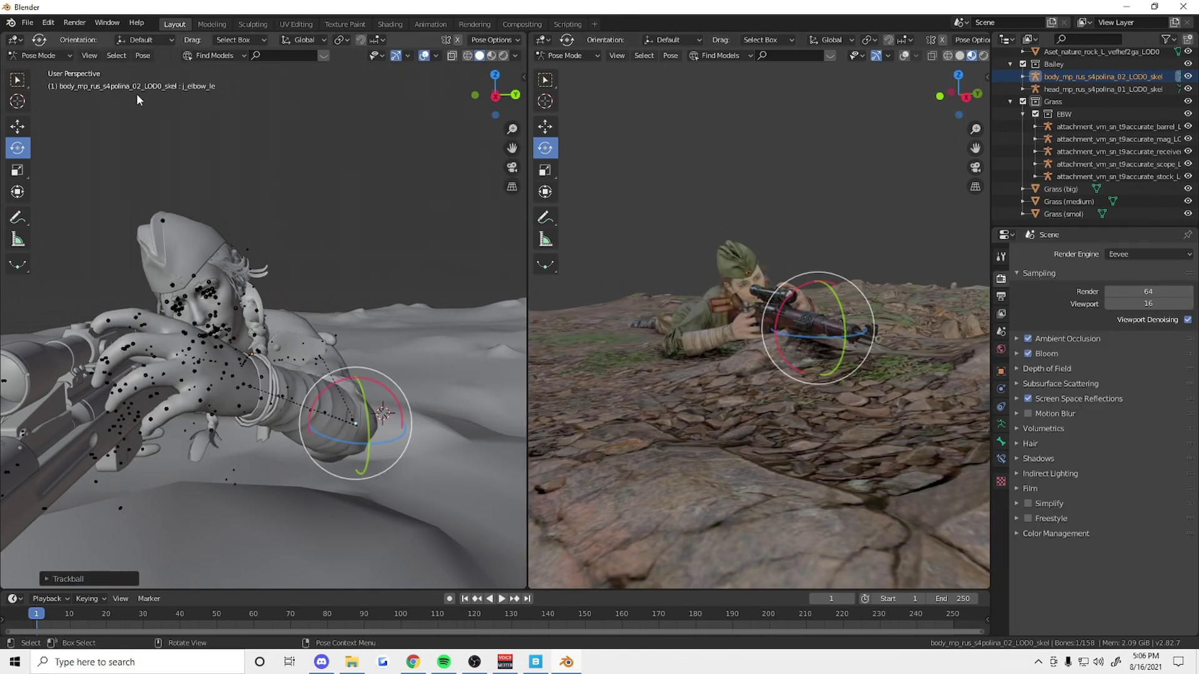
# - Move the camera low in front of the prone soldier, then deselect it
pyautogui.press('g')
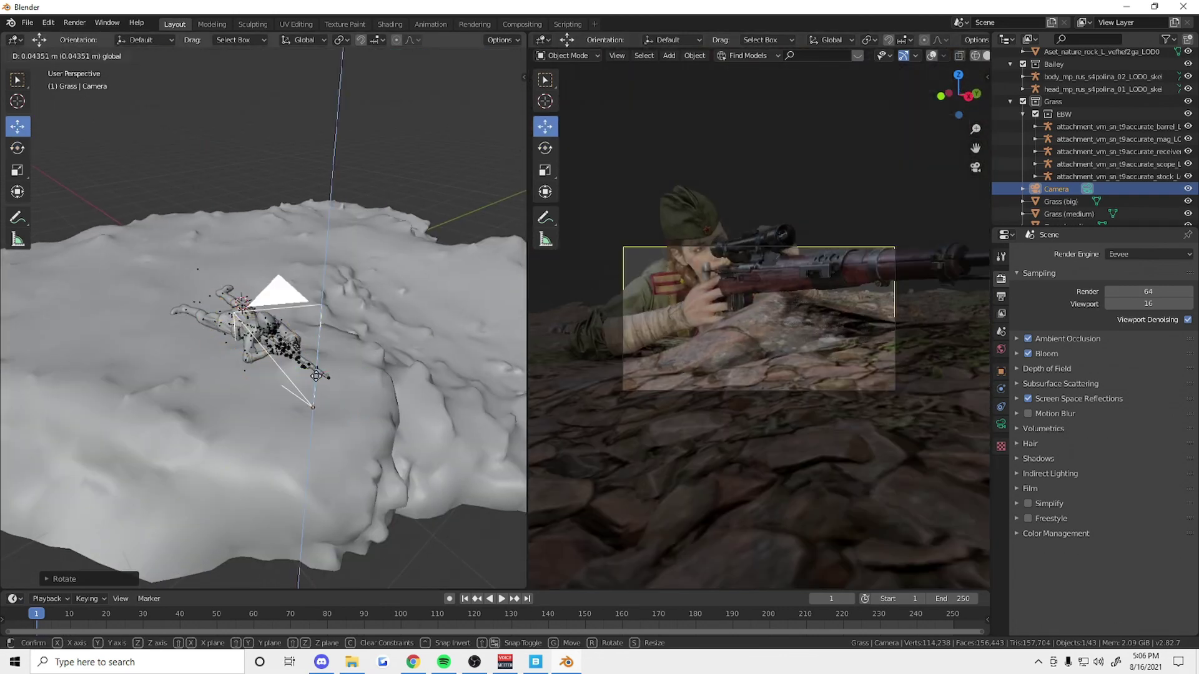
pyautogui.click(375, 549)
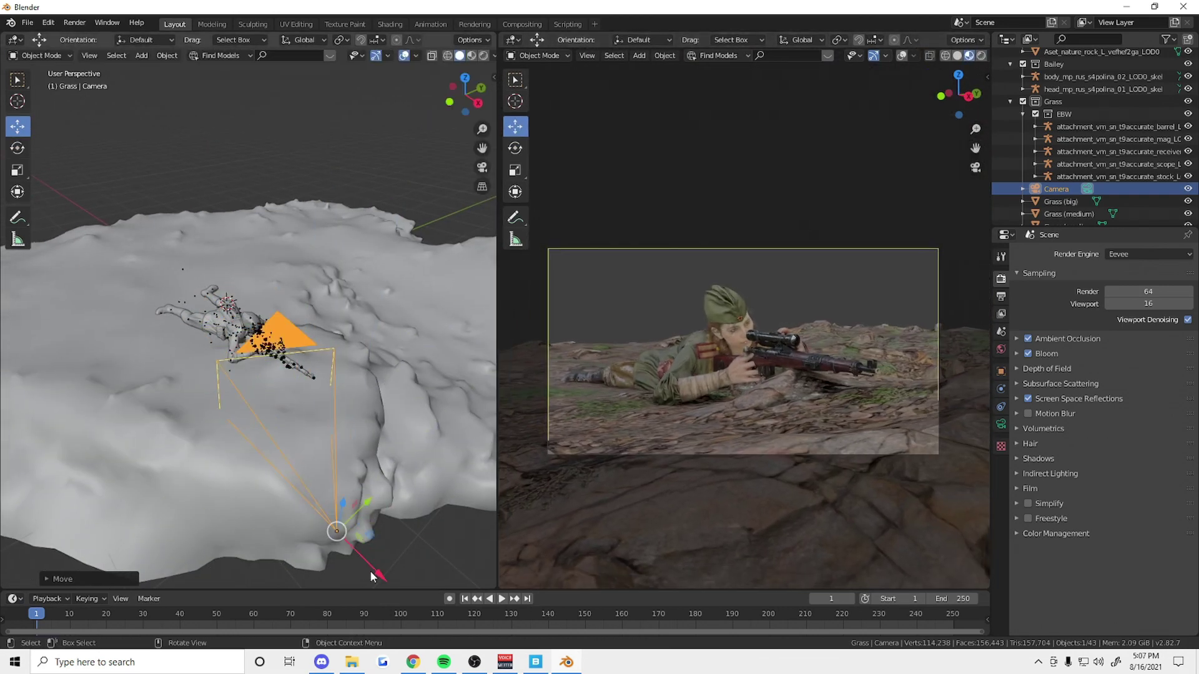
pyautogui.click(713, 171)
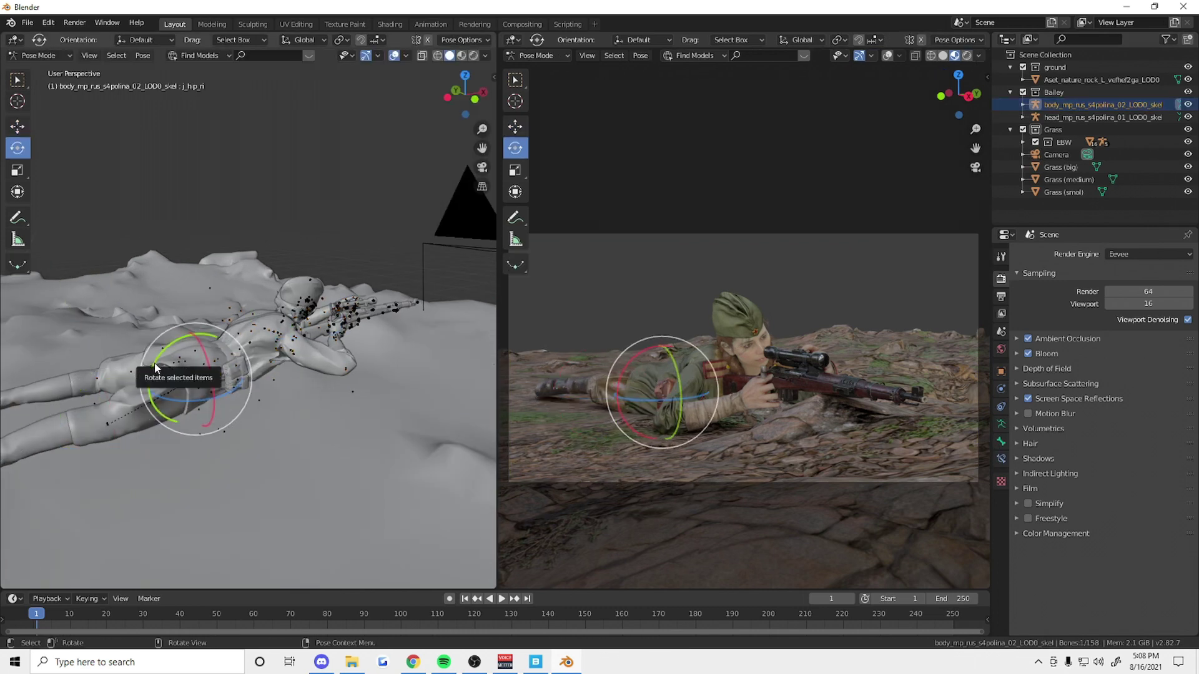
# - Rotate the hip bone and the right ankle bone to settle the soldier's legs
pyautogui.moveTo(155, 368); pyautogui.dragTo(262, 375, button='middle')
pyautogui.moveTo(321, 391); pyautogui.dragTo(325, 456)
pyautogui.click(208, 327)
pyautogui.moveTo(156, 281); pyautogui.dragTo(209, 328, button='middle')
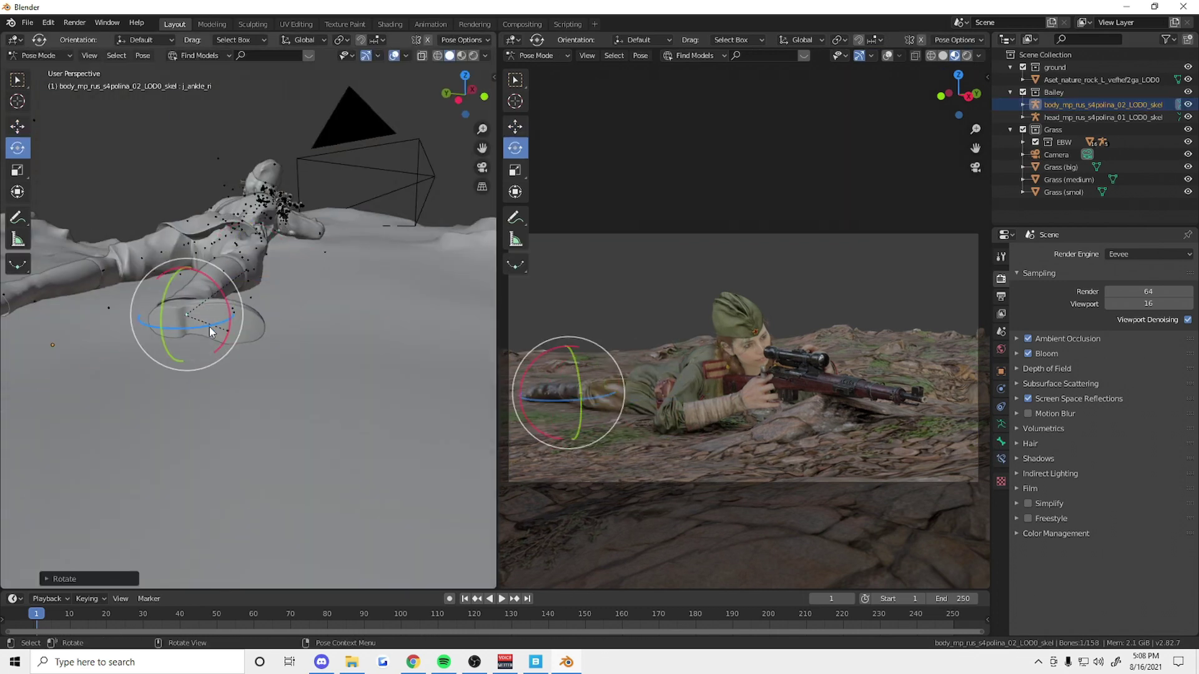
# - Rotate the right wrist and right elbow bones of the aiming arm
pyautogui.moveTo(469, 322); pyautogui.dragTo(375, 269, button='middle')
pyautogui.click(374, 265)
pyautogui.scroll(5, 293, 285)
pyautogui.moveTo(331, 256); pyautogui.dragTo(327, 275)
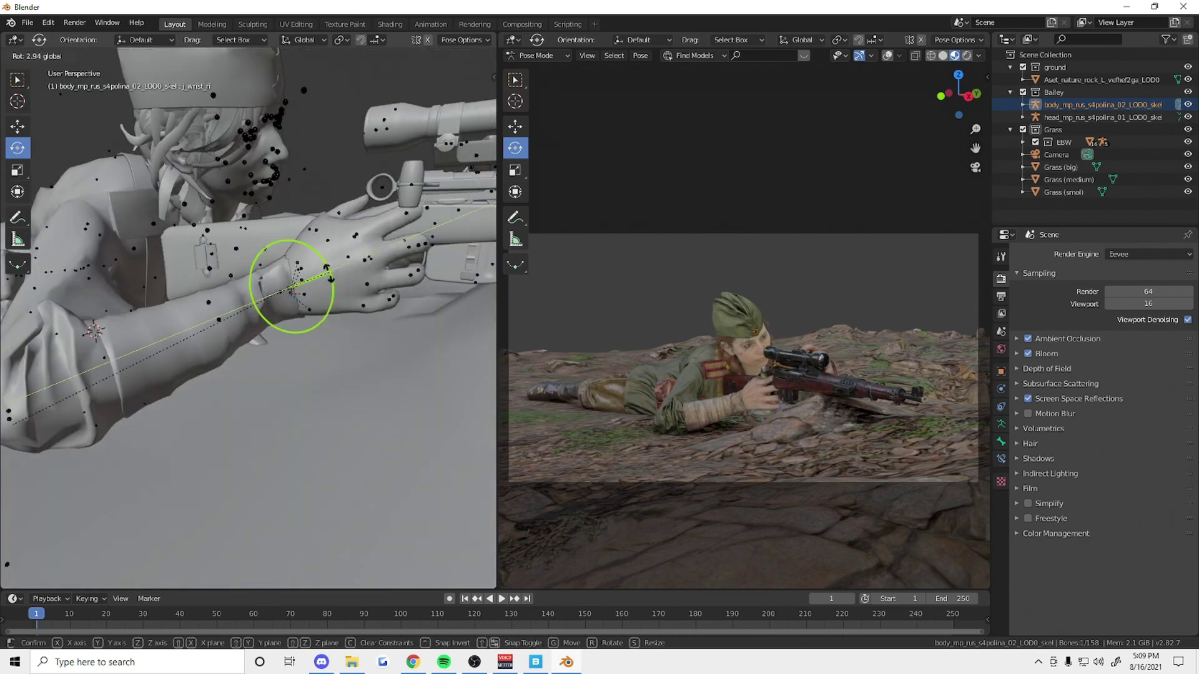
pyautogui.moveTo(325, 259); pyautogui.dragTo(187, 350, button='middle')
pyautogui.click(105, 375)
pyautogui.moveTo(156, 350); pyautogui.dragTo(150, 353)
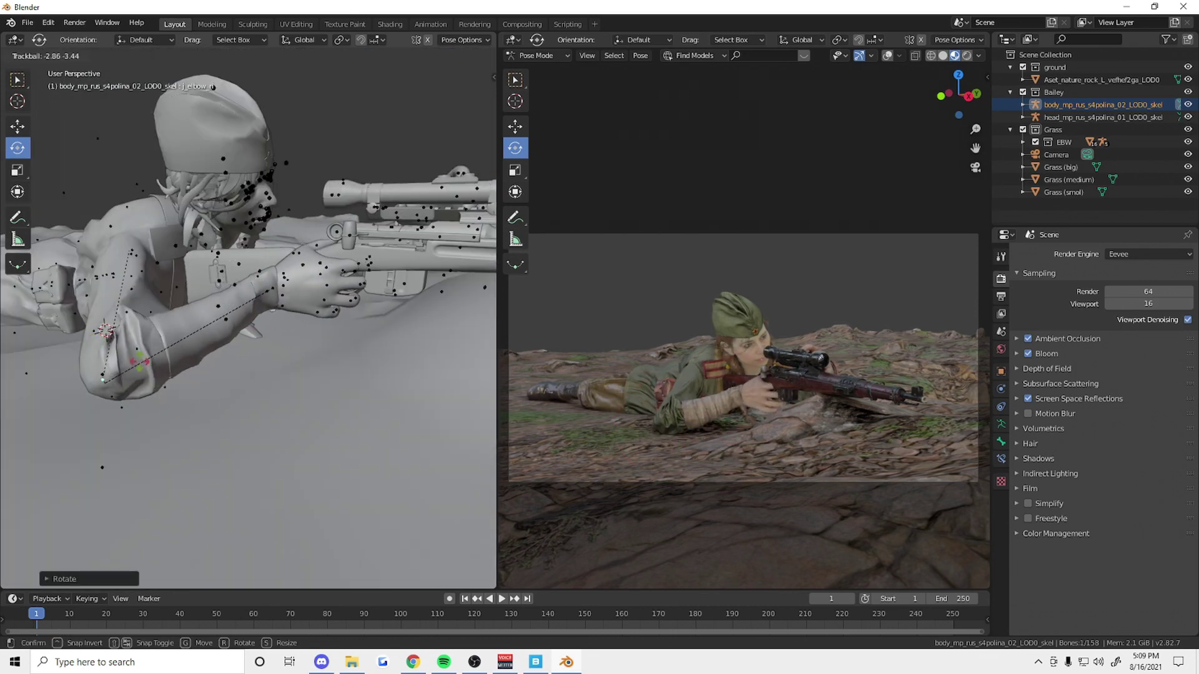
pyautogui.click(116, 380)
# - Rotate the right shoulder bone, then close in on the hand and rifle
pyautogui.moveTo(187, 312)
pyautogui.mouseDown(button='middle')
pyautogui.moveTo(116, 379)
pyautogui.moveTo(162, 349)
pyautogui.mouseUp(button='middle')
pyautogui.scroll(4, 116, 380)
pyautogui.scroll(-2, 187, 405)
pyautogui.moveTo(249, 493); pyautogui.dragTo(239, 512)
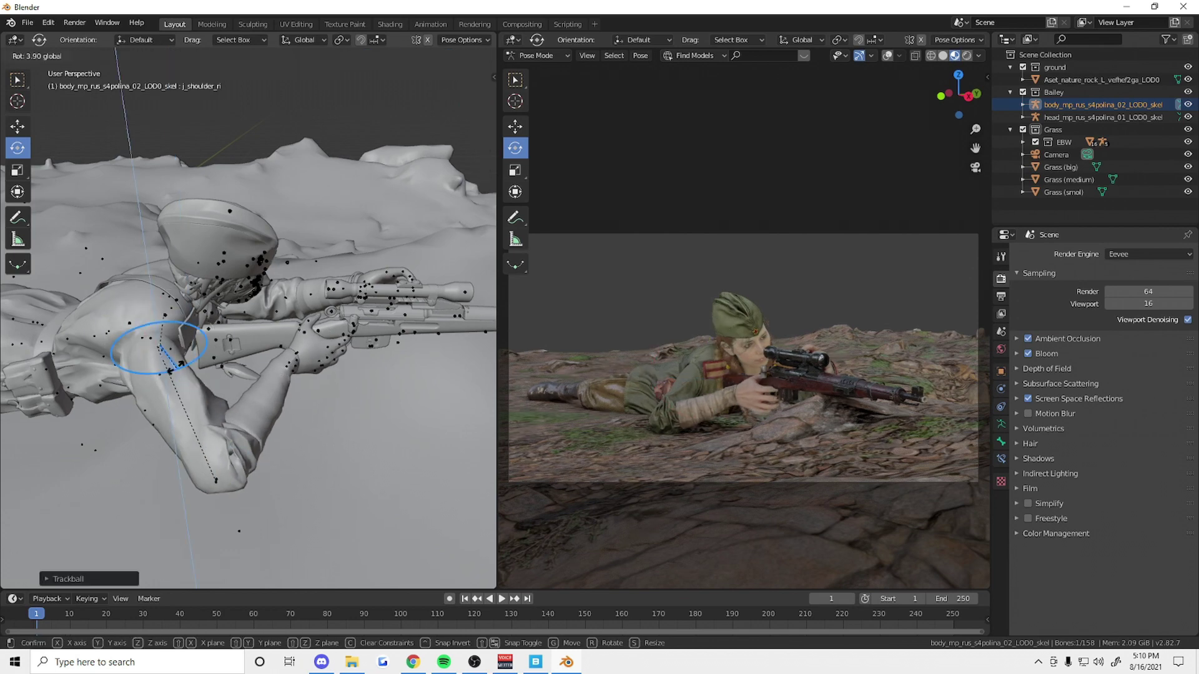
pyautogui.click(178, 364)
pyautogui.moveTo(178, 363); pyautogui.dragTo(250, 262, button='middle')
pyautogui.scroll(2, 255, 250)
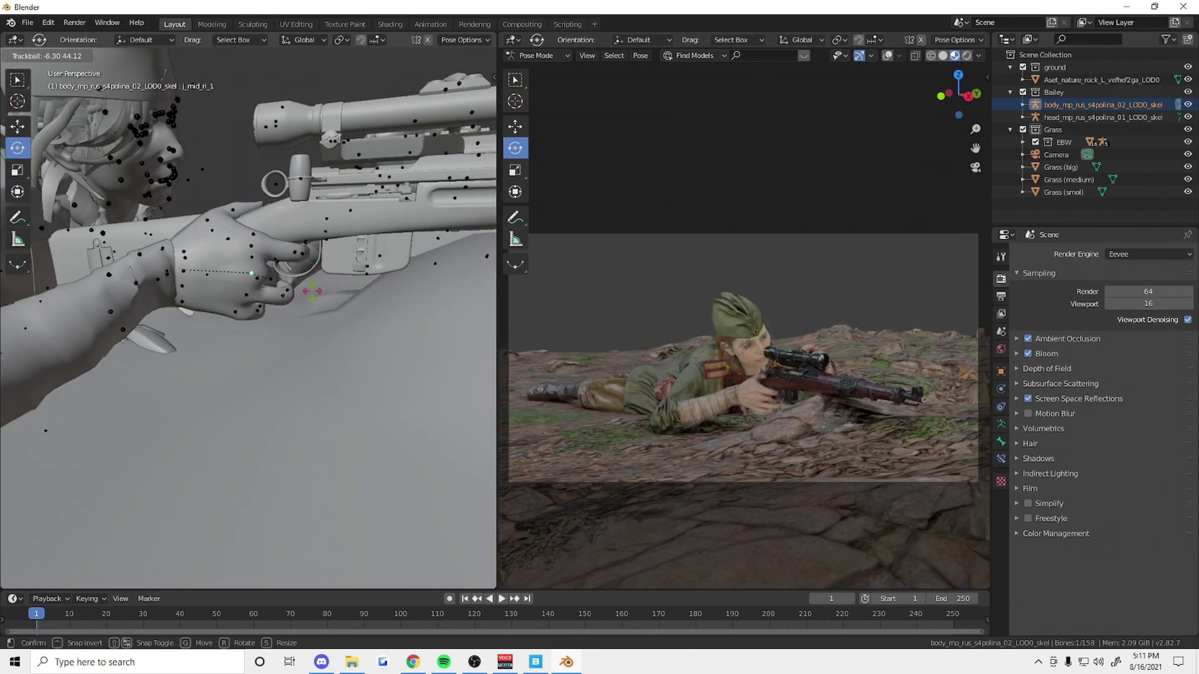
# - Curl the right thumb and ring finger bones around the rifle grip
pyautogui.click(290, 385)
pyautogui.moveTo(289, 384); pyautogui.dragTo(289, 239, button='middle')
pyautogui.click(289, 239)
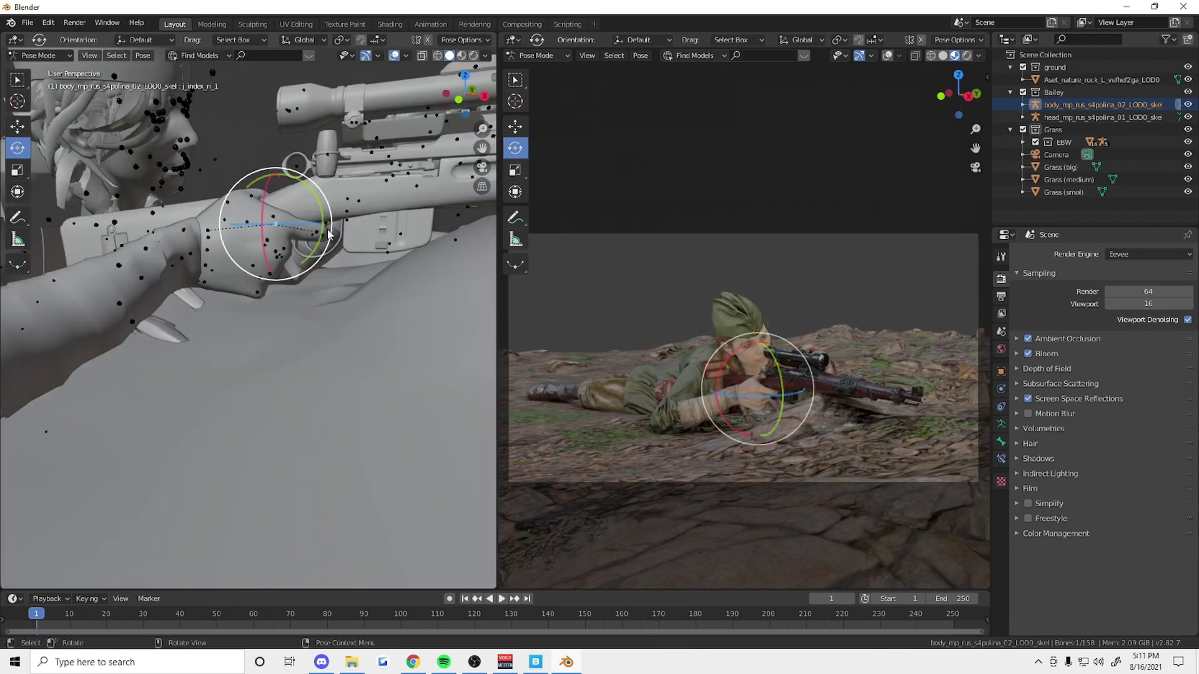
pyautogui.scroll(-3, 312, 167)
pyautogui.scroll(5, 249, 281)
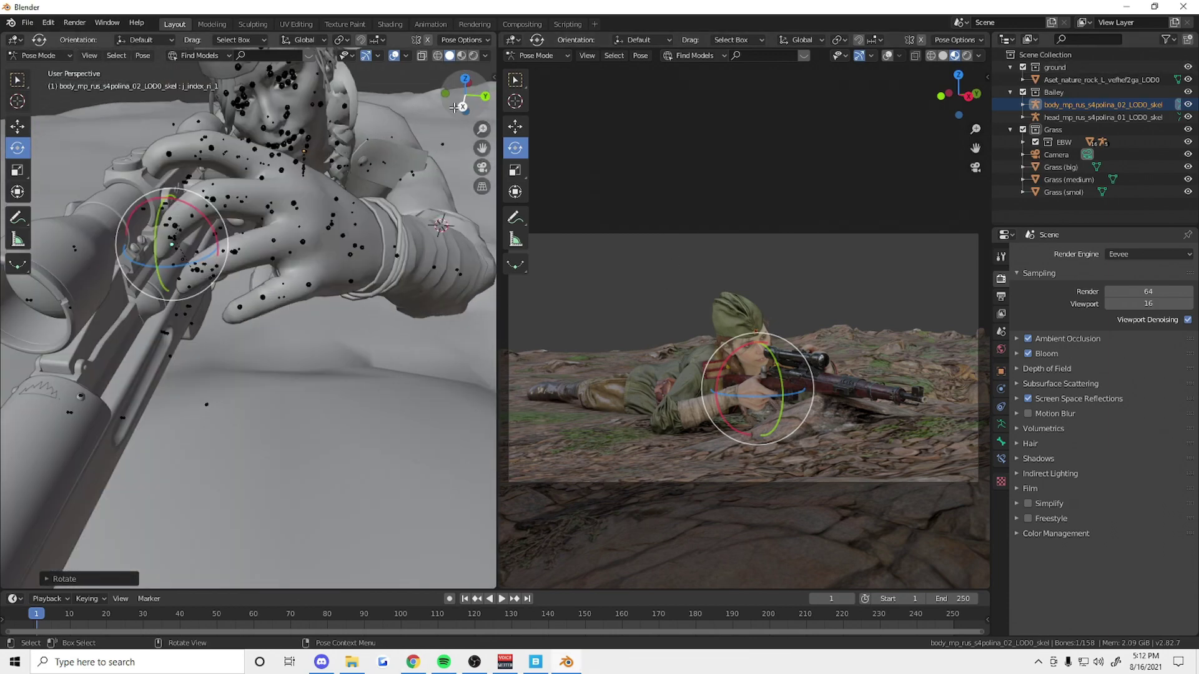
pyautogui.scroll(3, 250, 281)
pyautogui.click(212, 275)
pyautogui.press('r')
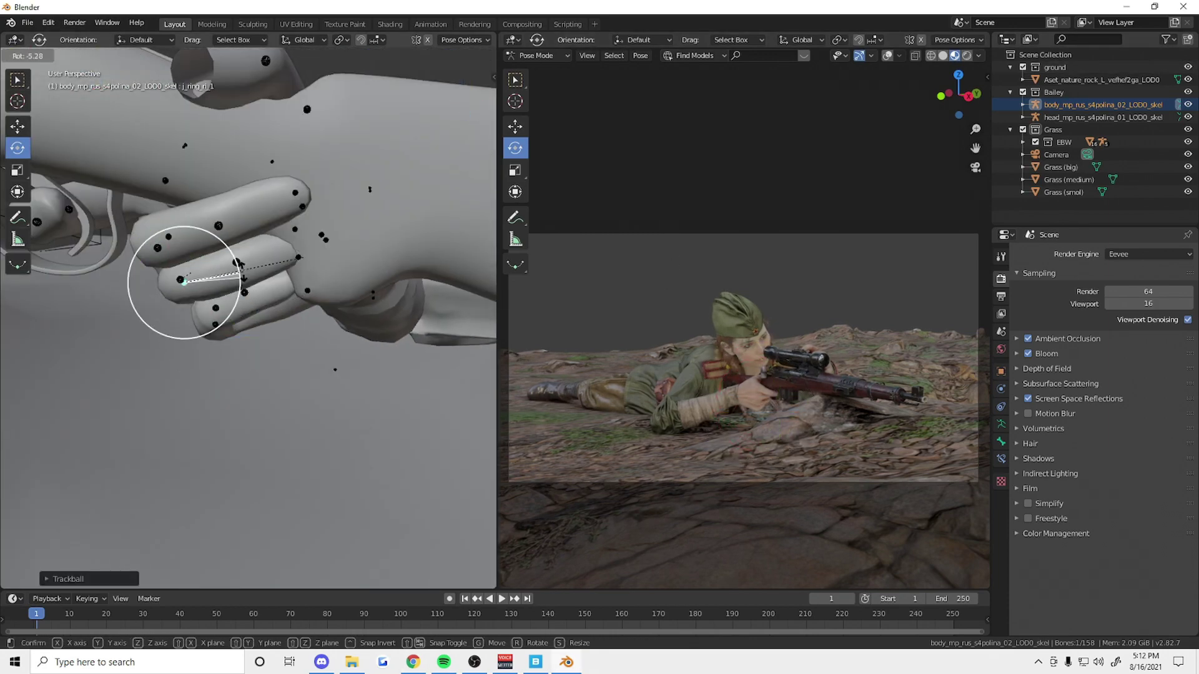
pyautogui.click(241, 270)
pyautogui.moveTo(241, 270); pyautogui.dragTo(337, 306, button='middle')
# - Rotate the left middle finger and left thumb bones around the rifle
pyautogui.click(335, 306)
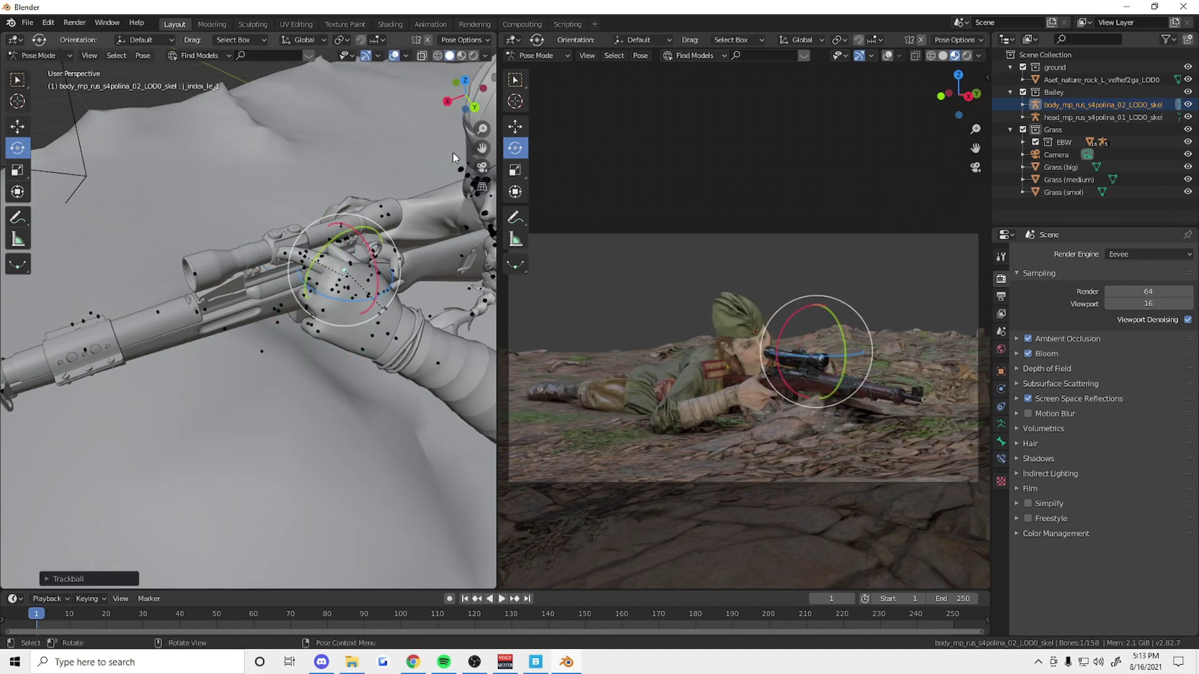
pyautogui.hotkey('alt', 'a')
pyautogui.moveTo(345, 255); pyautogui.dragTo(252, 348, button='middle')
pyautogui.click(244, 469)
pyautogui.moveTo(465, 93); pyautogui.dragTo(448, 125)
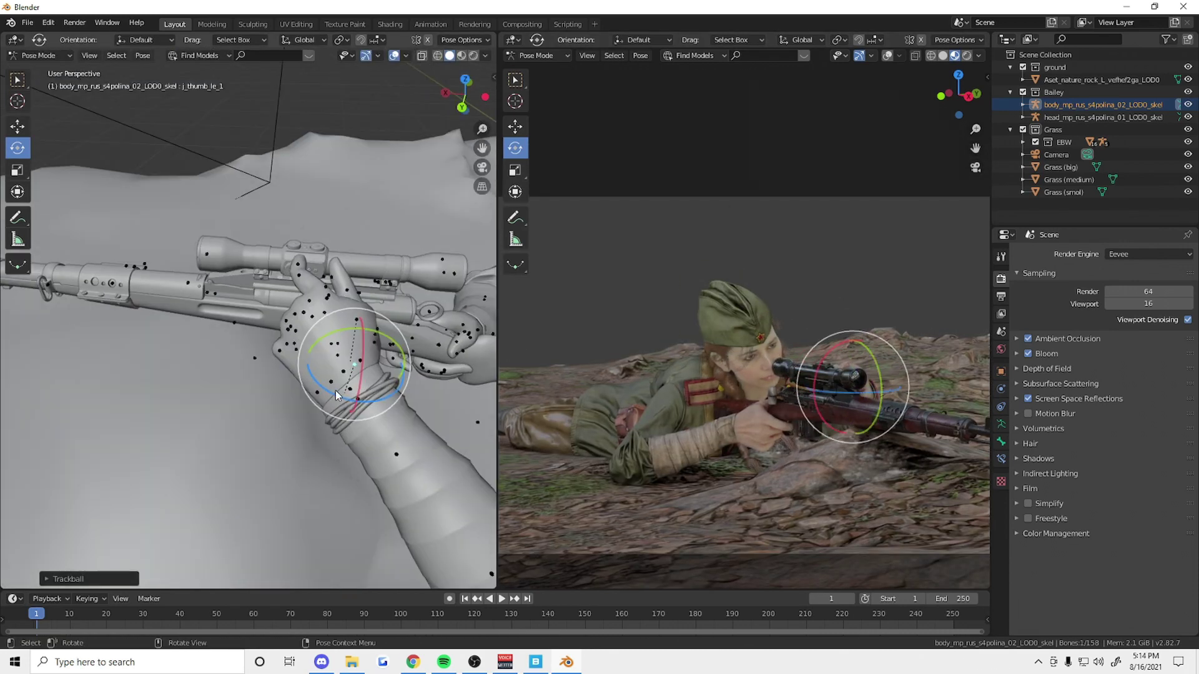
pyautogui.click(492, 573)
pyautogui.moveTo(492, 573); pyautogui.dragTo(412, 337, button='middle')
pyautogui.click(410, 336)
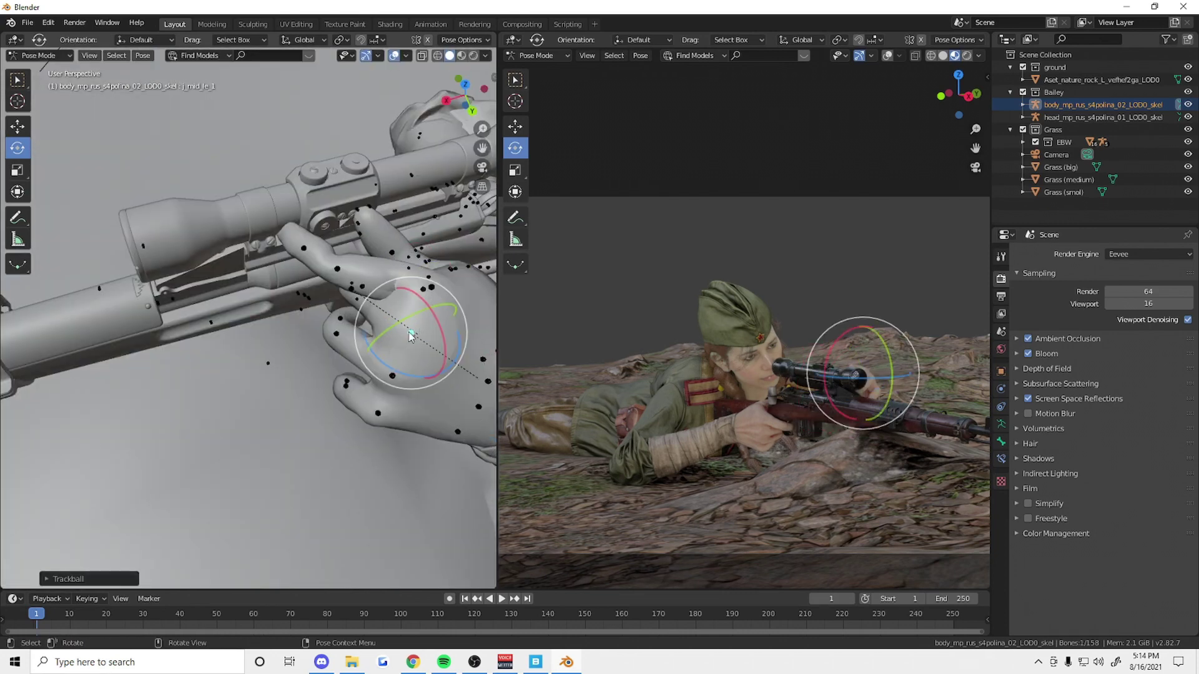
# - Adjust the left pinky and left thumb bones to finish the left-hand grip
pyautogui.moveTo(324, 278); pyautogui.dragTo(308, 292, button='middle')
pyautogui.click(308, 291)
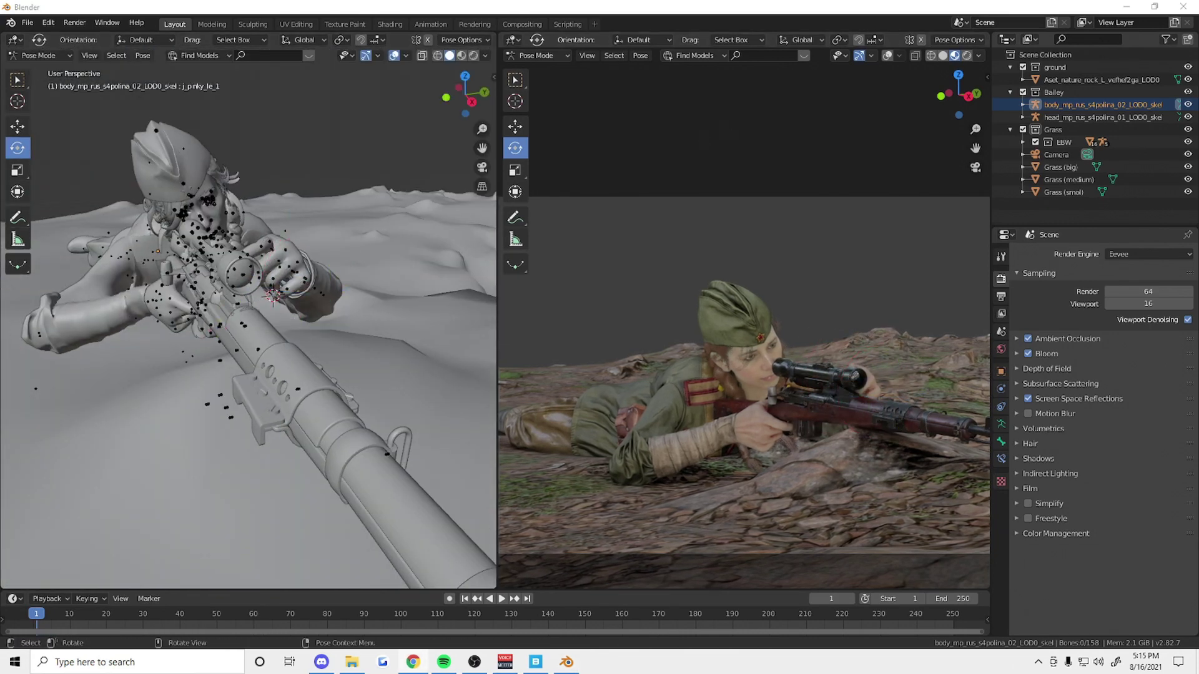
pyautogui.moveTo(1, 36); pyautogui.dragTo(347, 407, button='middle')
pyautogui.moveTo(412, 340); pyautogui.dragTo(190, 240, button='middle')
pyautogui.click(191, 240)
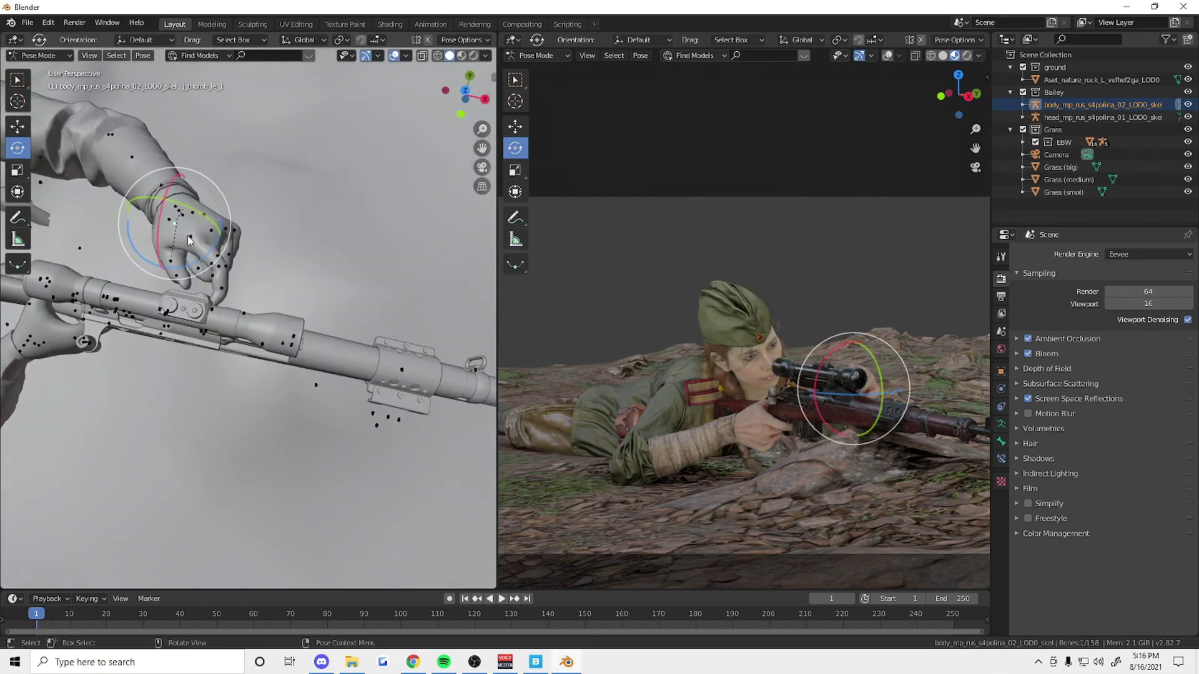
pyautogui.moveTo(393, 240); pyautogui.dragTo(1062, 145, button='middle')
# - Move EBW to the scene's top level, remove its extra collection, and move Camera out of Grass
pyautogui.rightClick(1071, 208)
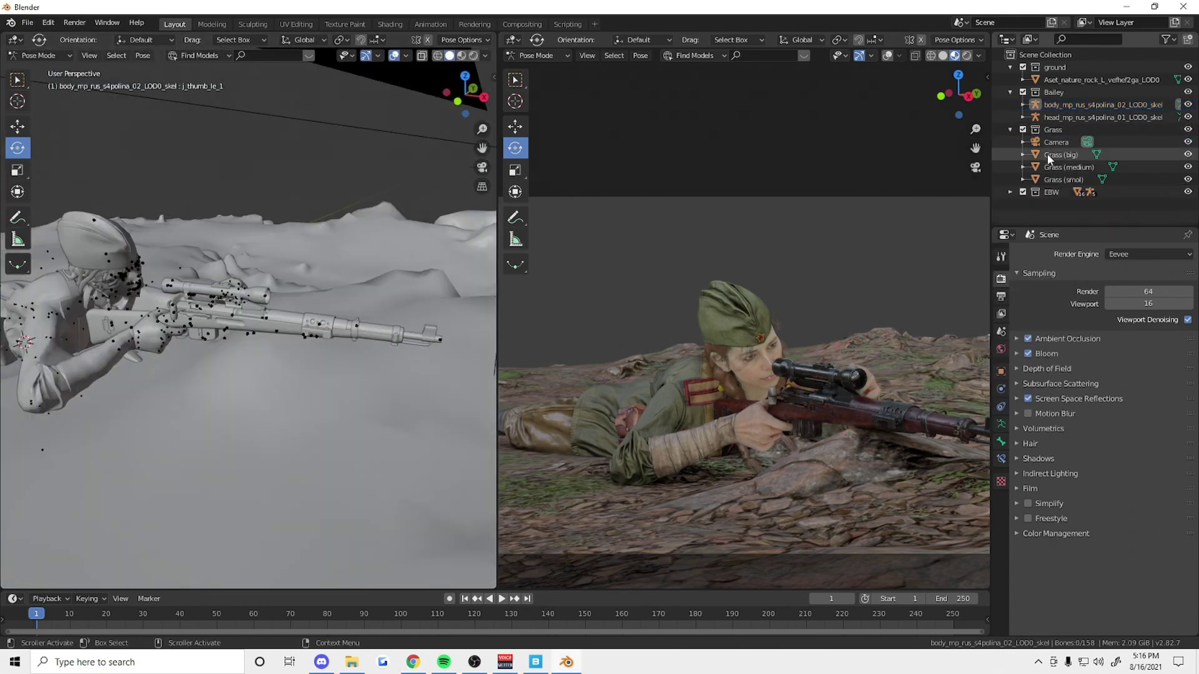
pyautogui.moveTo(497, 312); pyautogui.dragTo(521, 312)
pyautogui.moveTo(485, 105); pyautogui.dragTo(485, 108)
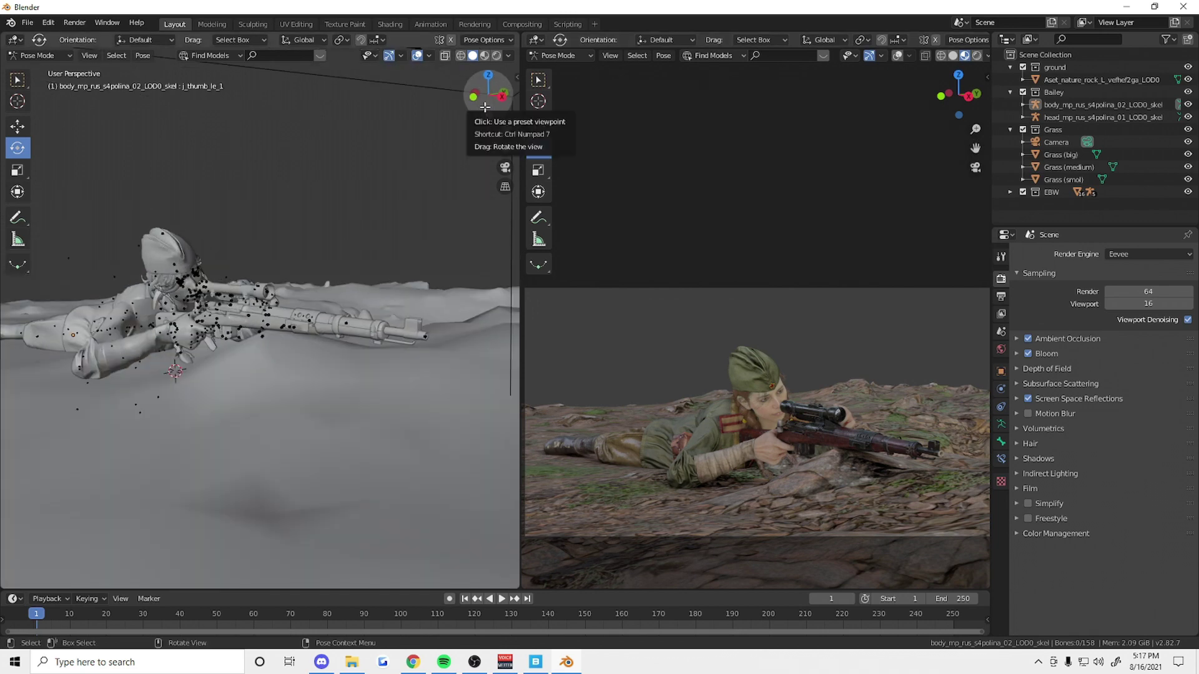
pyautogui.moveTo(1056, 142); pyautogui.dragTo(1044, 197)
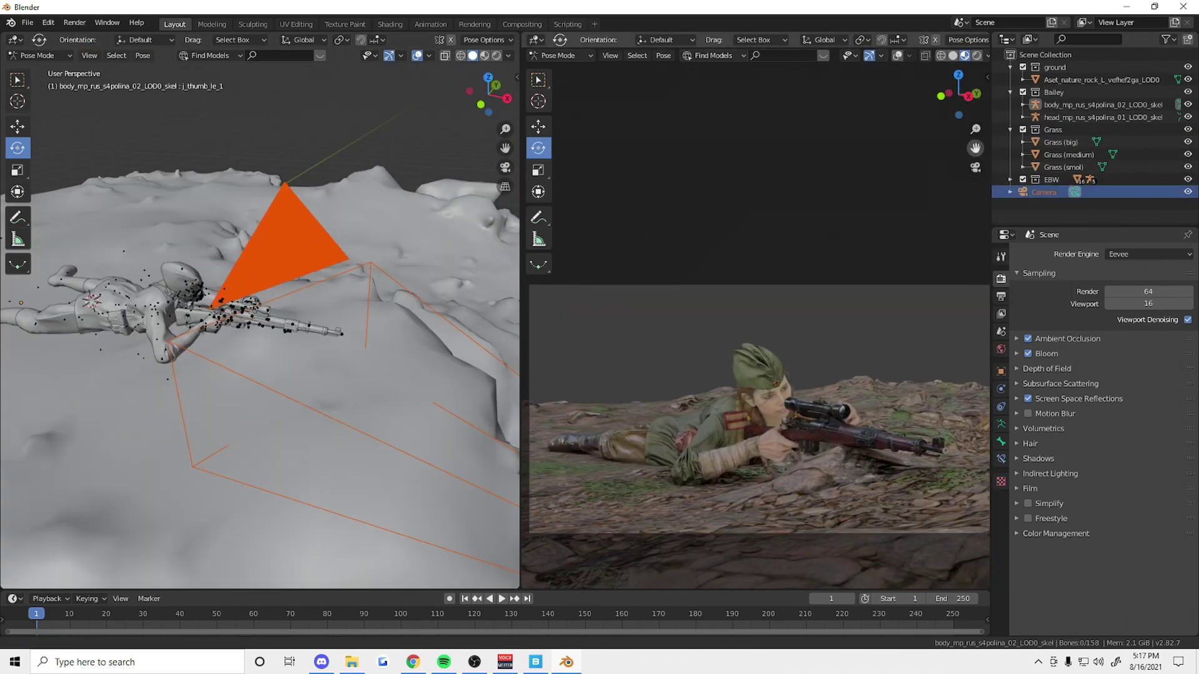
# - Select the ground rock object and locate its particle settings
pyautogui.click(1099, 79)
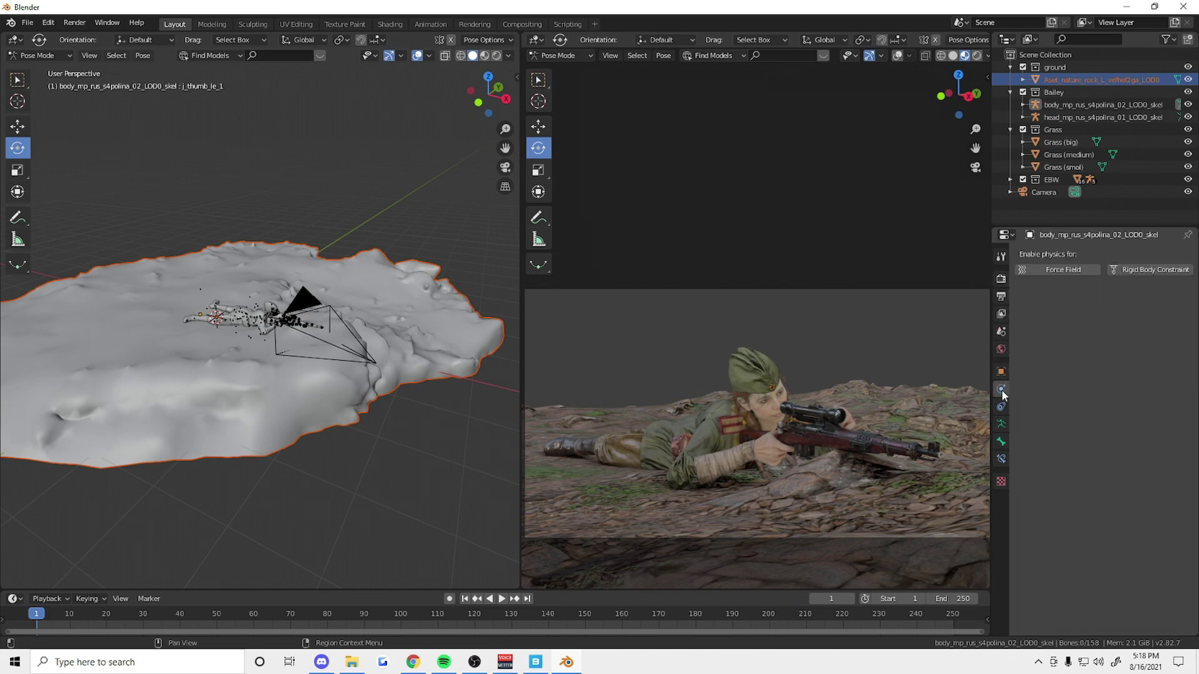
pyautogui.click(1001, 441)
pyautogui.click(1001, 372)
pyautogui.click(1004, 235)
pyautogui.click(1001, 279)
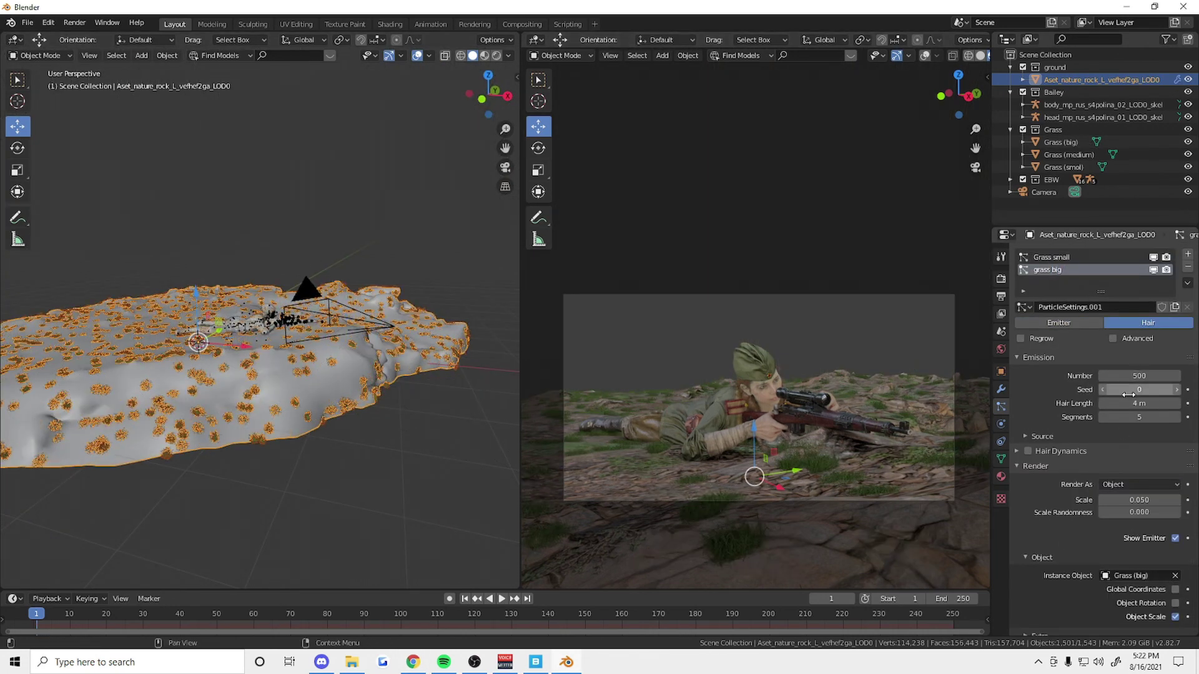
# - Set 2000 small grass clumps and adjust count, seed and hair length per grass system
pyautogui.click(1131, 403)
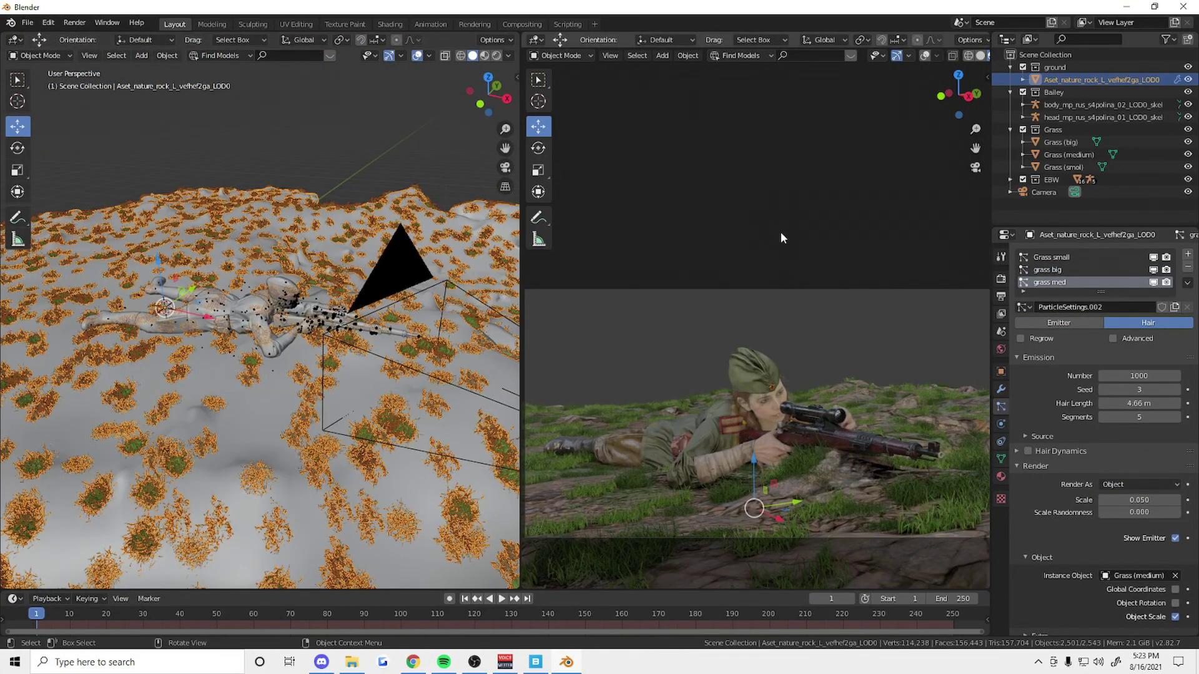
pyautogui.write('00')
pyautogui.press('Return')
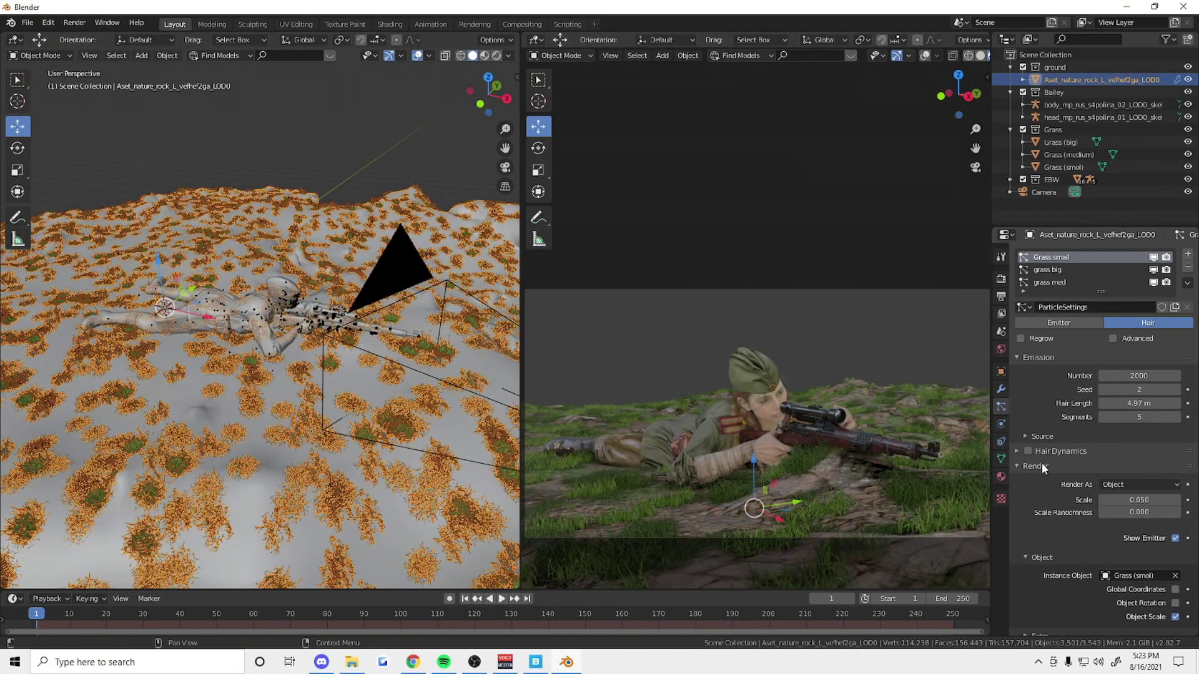
pyautogui.moveTo(1117, 376)
pyautogui.mouseDown()
pyautogui.moveTo(1155, 376)
pyautogui.moveTo(1155, 390)
pyautogui.moveTo(1112, 403)
pyautogui.mouseUp()
pyautogui.click(1049, 282)
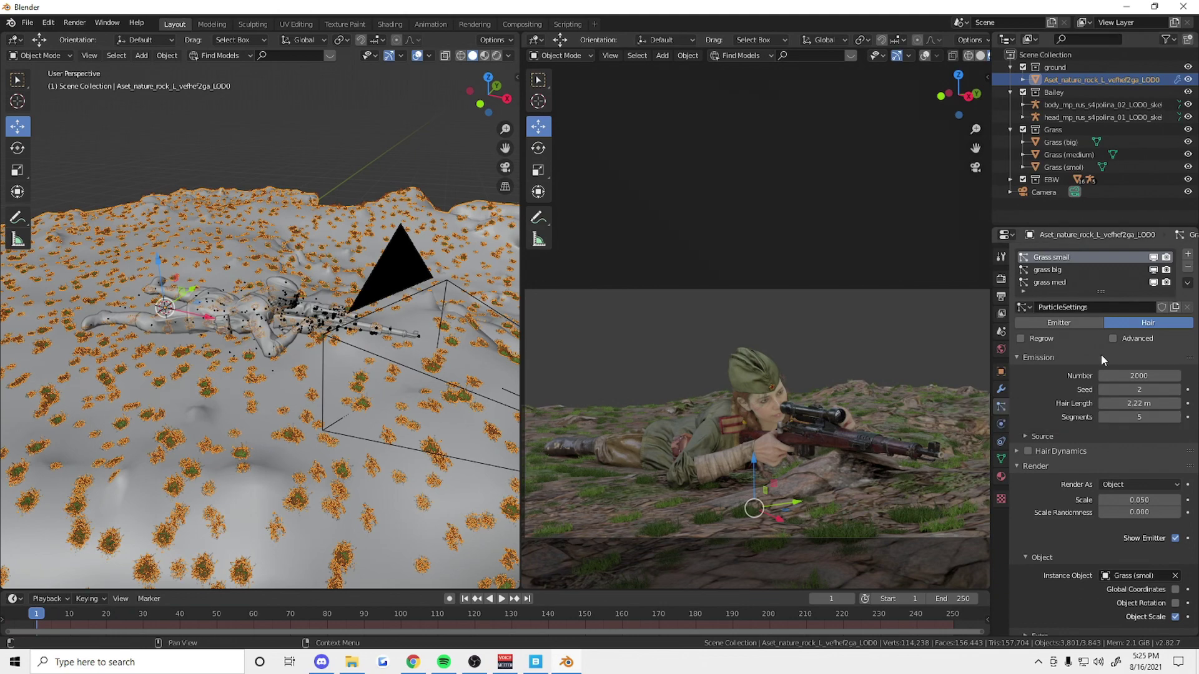
pyautogui.scroll(-1, 809, 329)
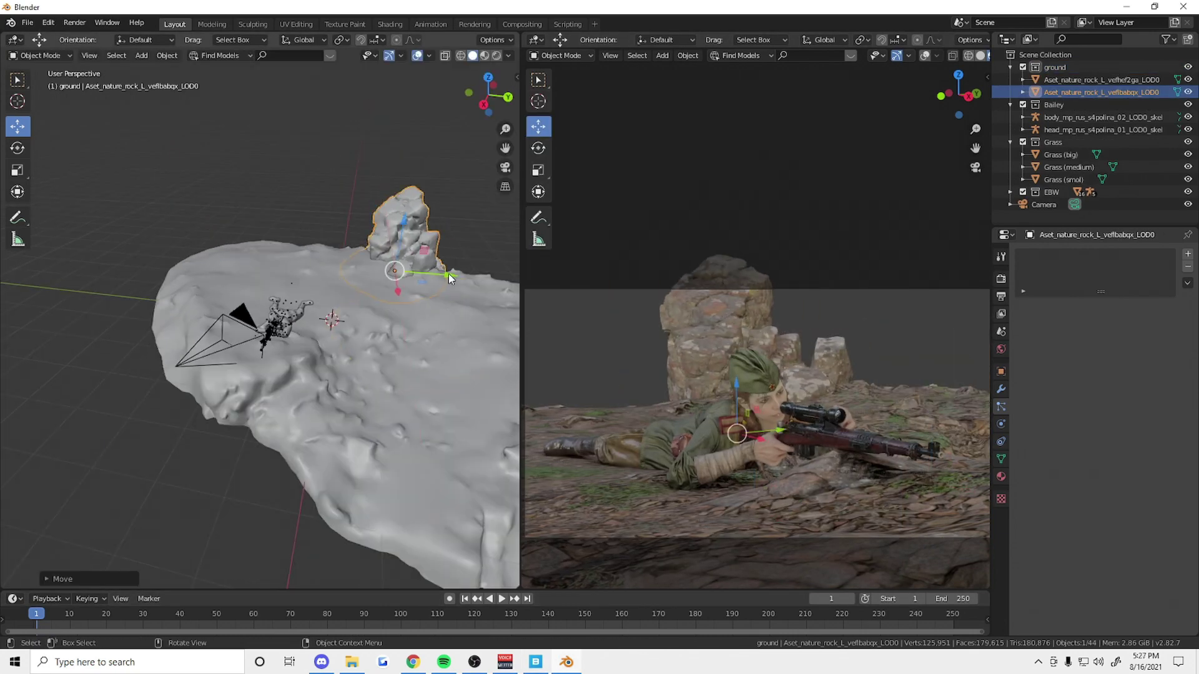
# - Move and rotate the rock formation behind the sniper, then start moving a grass clump
pyautogui.press('g')
pyautogui.click(487, 293)
pyautogui.moveTo(487, 292)
pyautogui.mouseDown(button='middle')
pyautogui.moveTo(437, 324)
pyautogui.moveTo(350, 146)
pyautogui.mouseUp(button='middle')
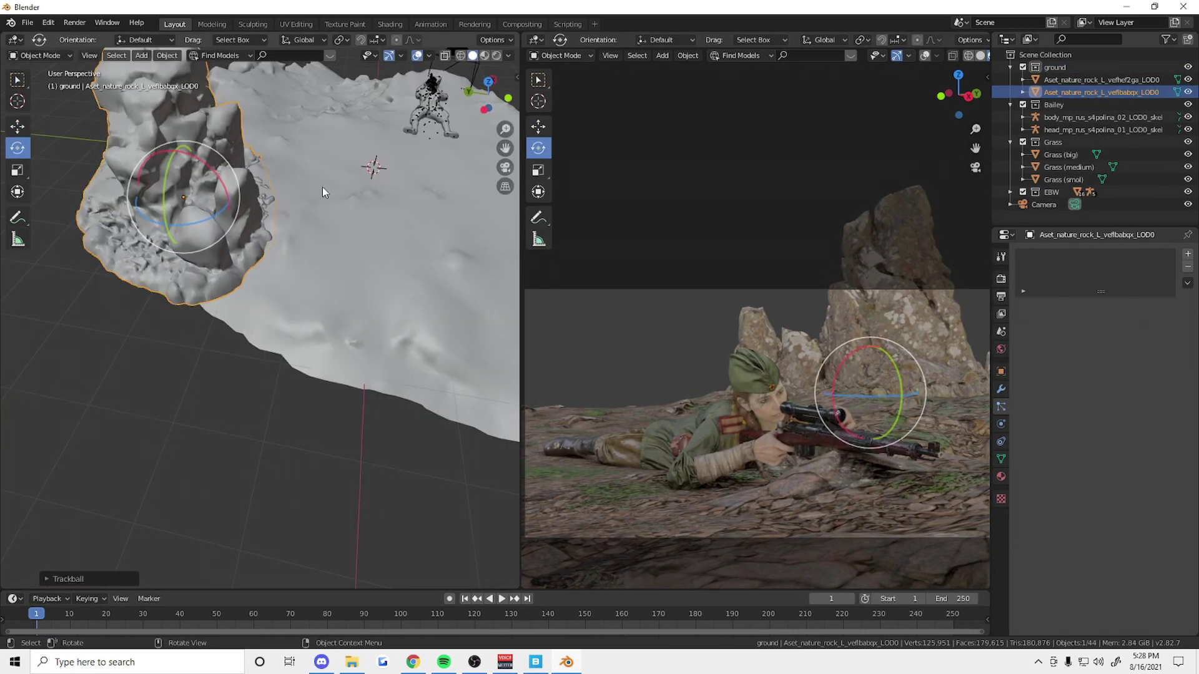
pyautogui.press('g')
pyautogui.press('r')
pyautogui.press('r')
pyautogui.click(553, 241)
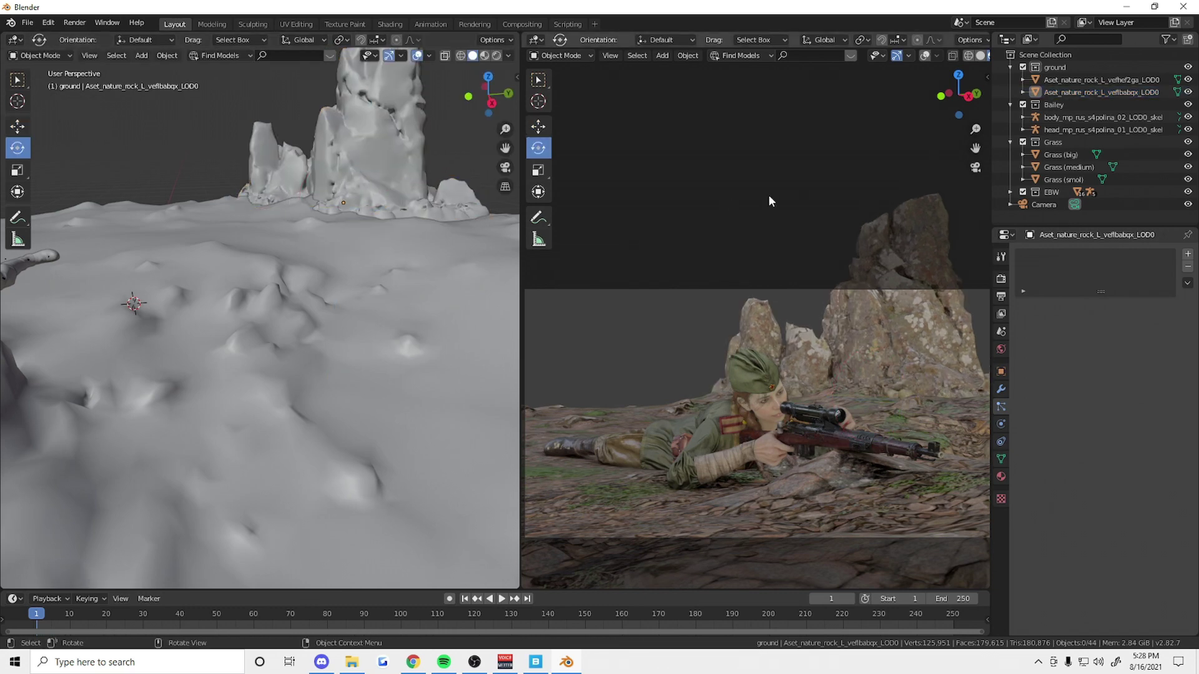
pyautogui.click(1060, 154)
pyautogui.press('g')
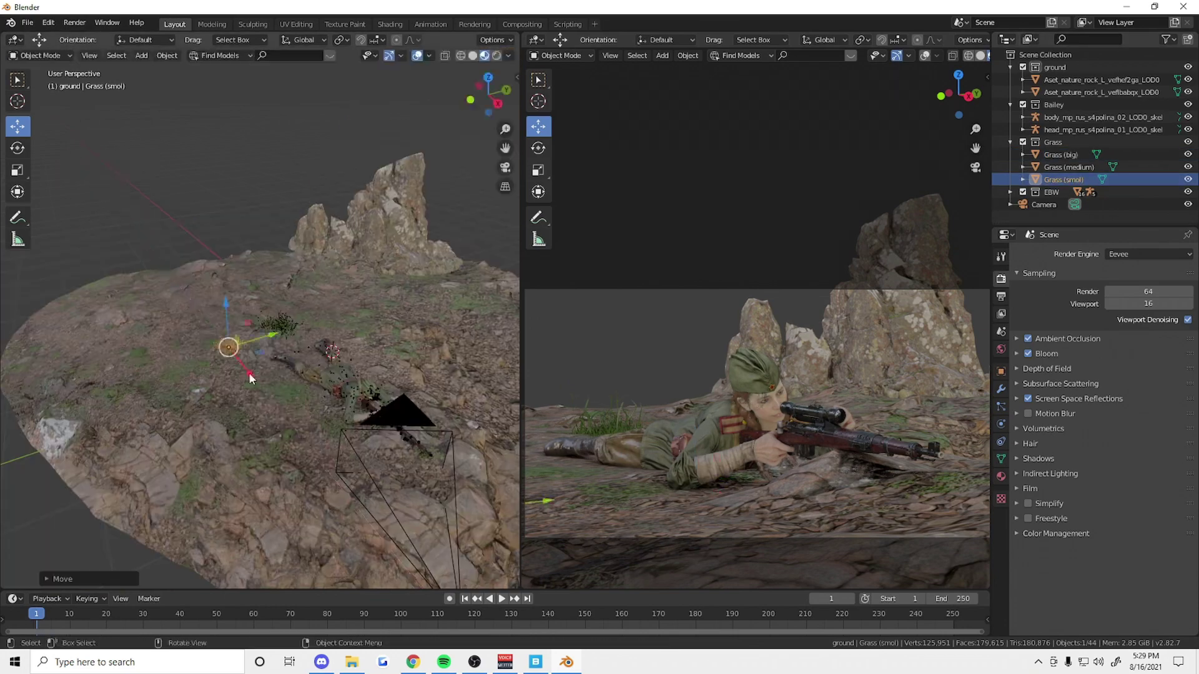
# - Place the small grass clump plus duplicated small and medium grass around the sniper
pyautogui.click(423, 454)
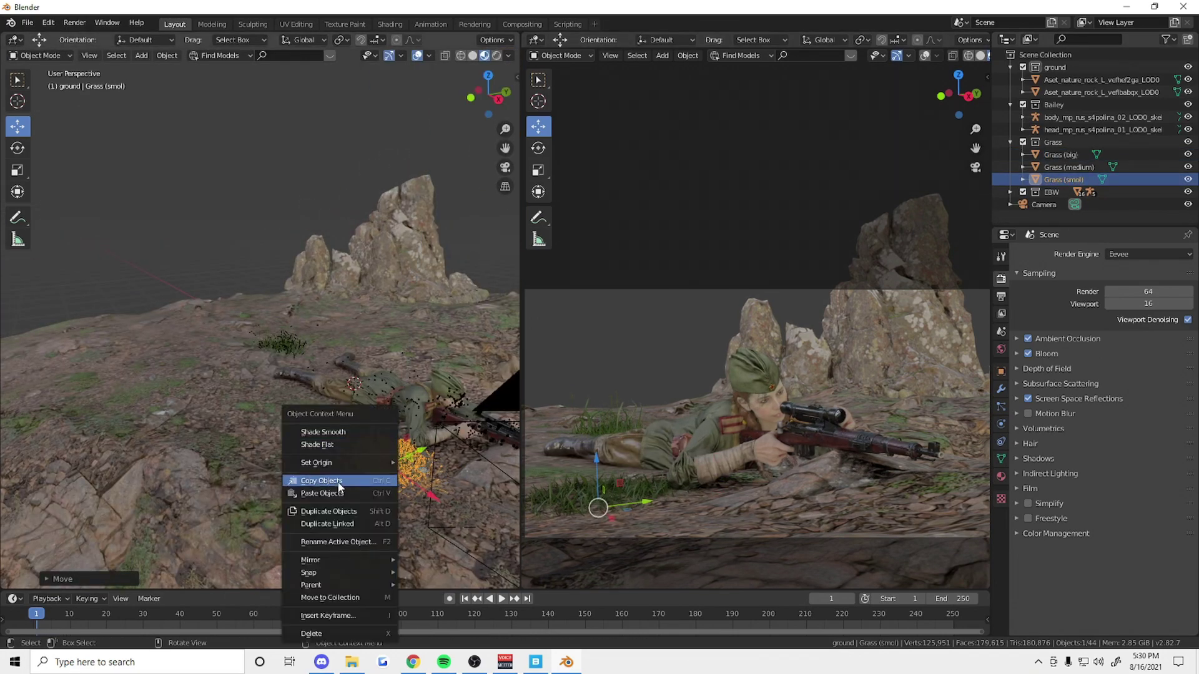
pyautogui.click(328, 512)
pyautogui.click(339, 385)
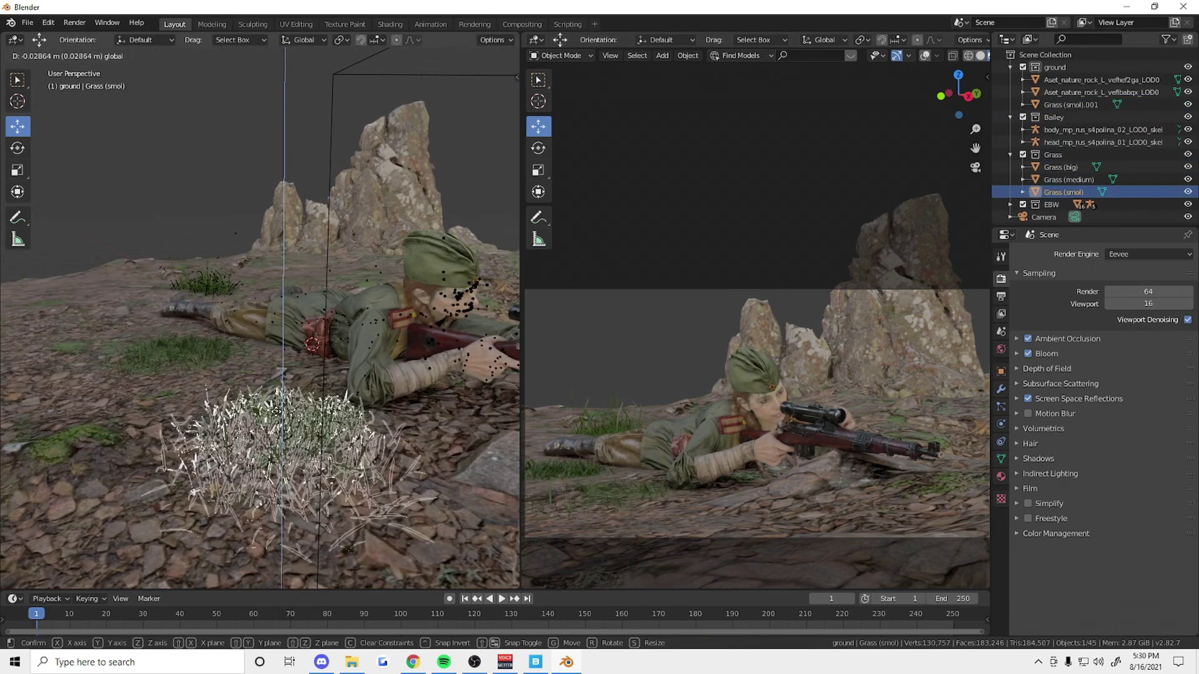
pyautogui.click(1069, 179)
pyautogui.press('g')
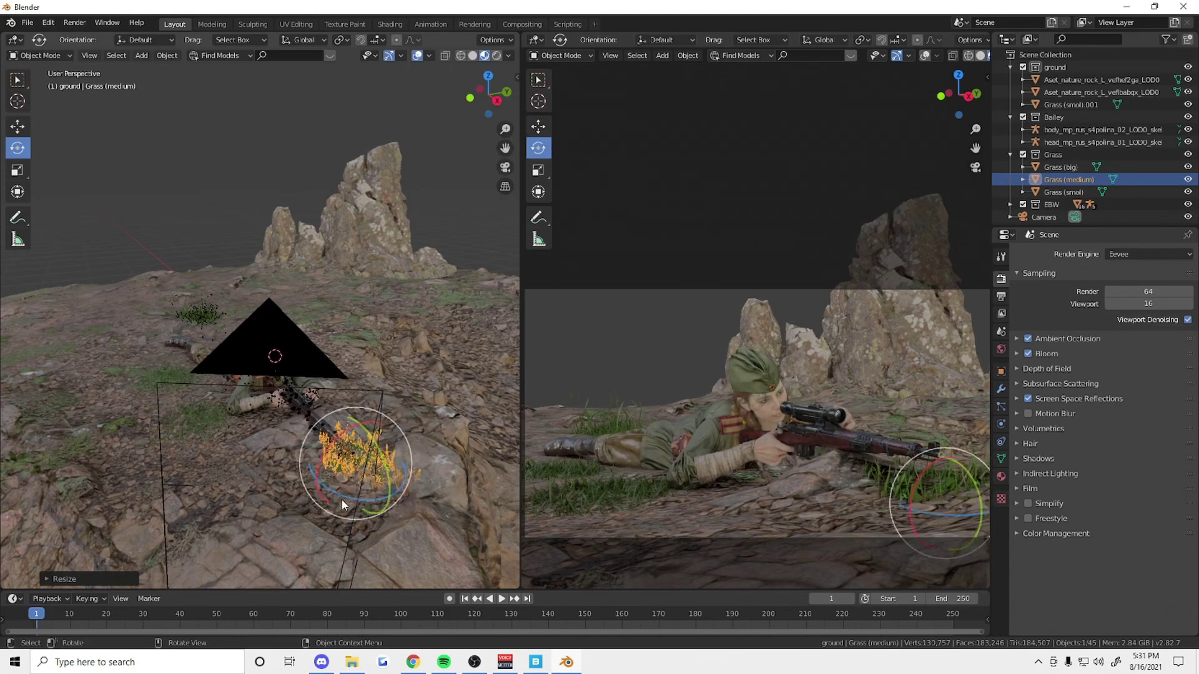
pyautogui.hotkey('ctrl', 'v')
pyautogui.press('g')
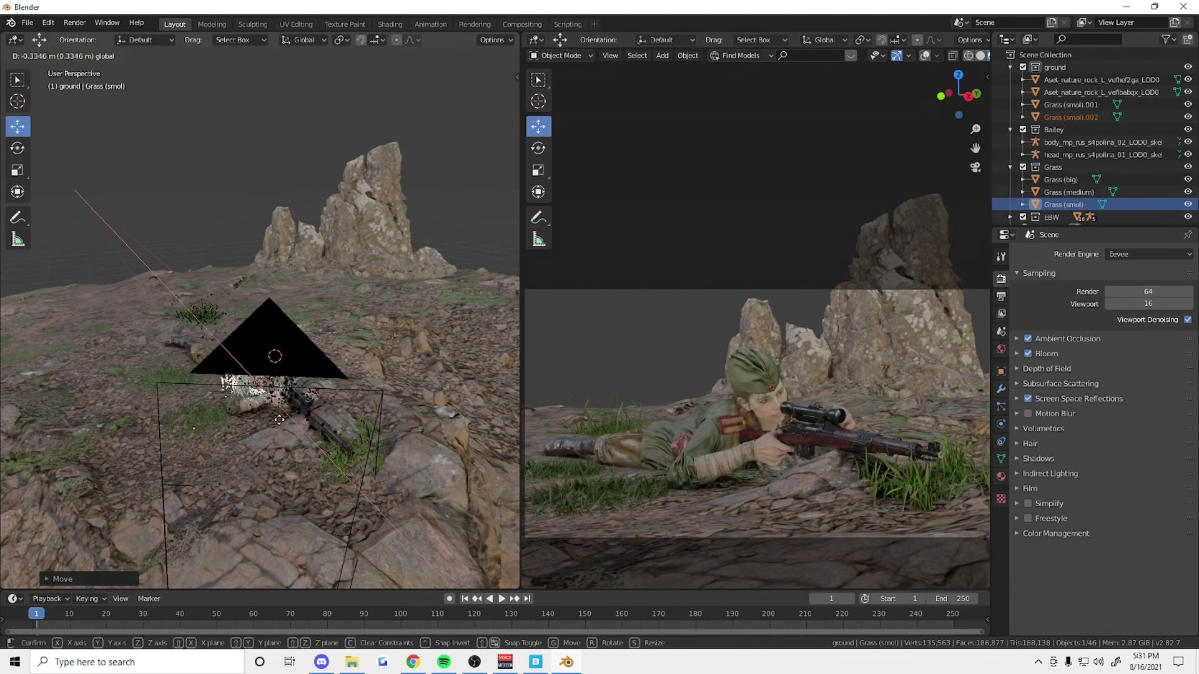
pyautogui.scroll(5, 354, 177)
# - Duplicate the big grass clump to the right and move the copies into the Grass collection
pyautogui.click(125, 290)
pyautogui.rightClick(125, 288)
pyautogui.click(125, 287)
pyautogui.click(259, 286)
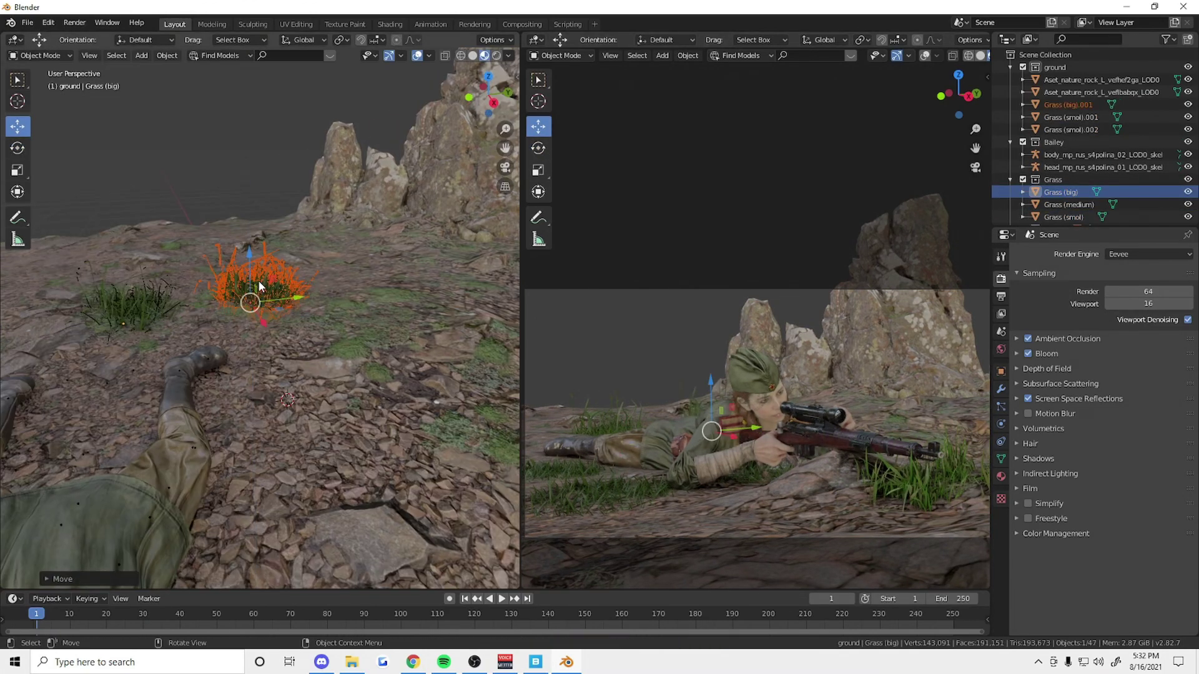
pyautogui.press('Return')
pyautogui.click(1068, 104)
pyautogui.keyDown('shift'); pyautogui.click(1070, 142); pyautogui.keyUp('shift')
pyautogui.moveTo(1070, 142); pyautogui.dragTo(1064, 178)
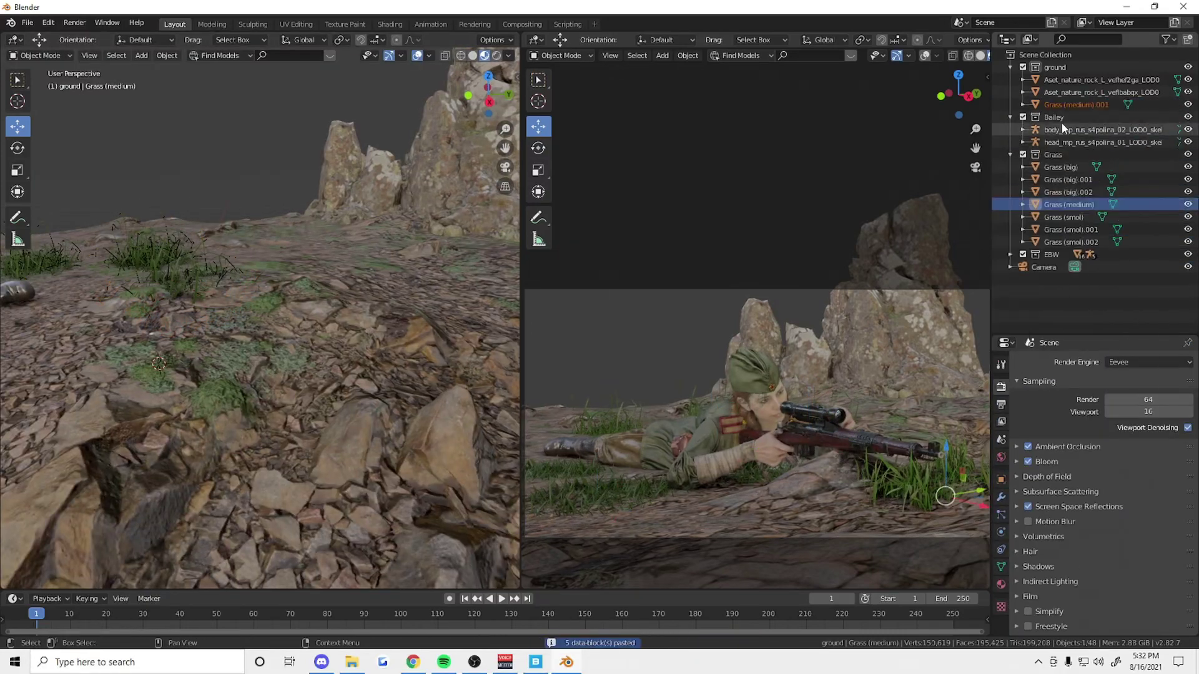
# - Place the Grass (medium).001 copy and move it into the Grass collection
pyautogui.click(1075, 104)
pyautogui.press('KP_Decimal')
pyautogui.press('g')
pyautogui.click(325, 362)
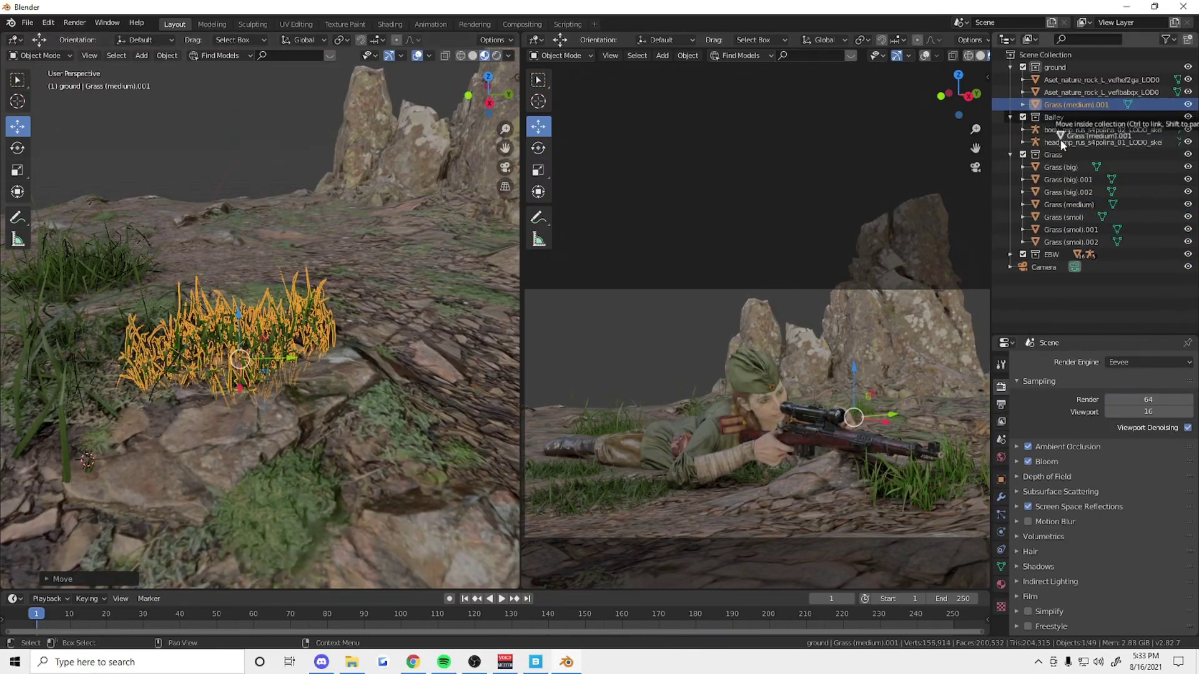
pyautogui.moveTo(1059, 139); pyautogui.dragTo(1055, 154)
# - Duplicate another small grass clump into place, then show the grass material in the Shading layout
pyautogui.moveTo(208, 120); pyautogui.dragTo(422, 235, button='middle')
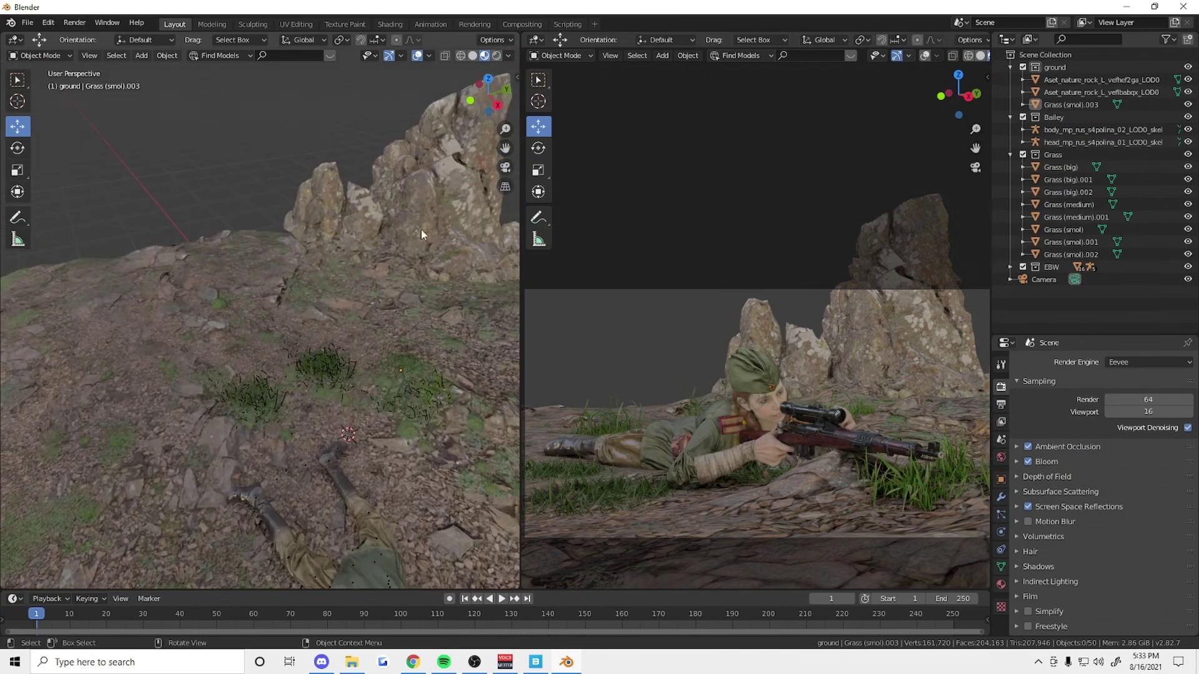
pyautogui.rightClick(401, 313)
pyautogui.click(402, 313)
pyautogui.moveTo(481, 94)
pyautogui.mouseDown()
pyautogui.moveTo(493, 107)
pyautogui.moveTo(481, 125)
pyautogui.mouseUp()
pyautogui.press('g')
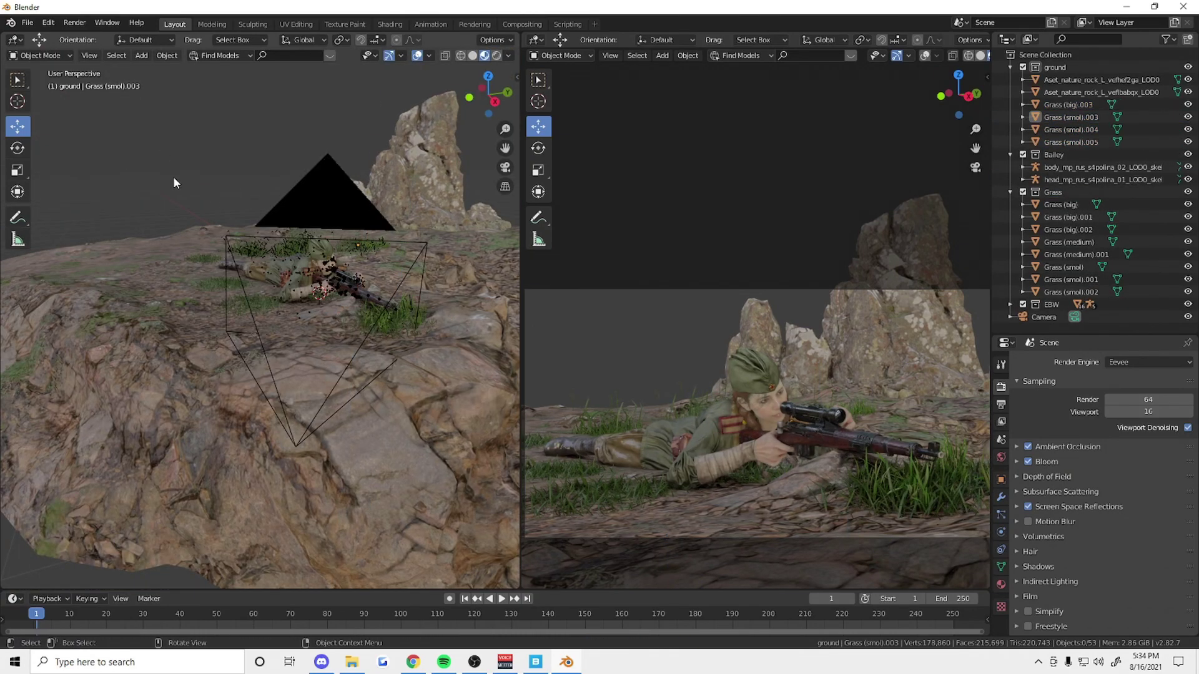
pyautogui.click(1069, 242)
pyautogui.click(389, 23)
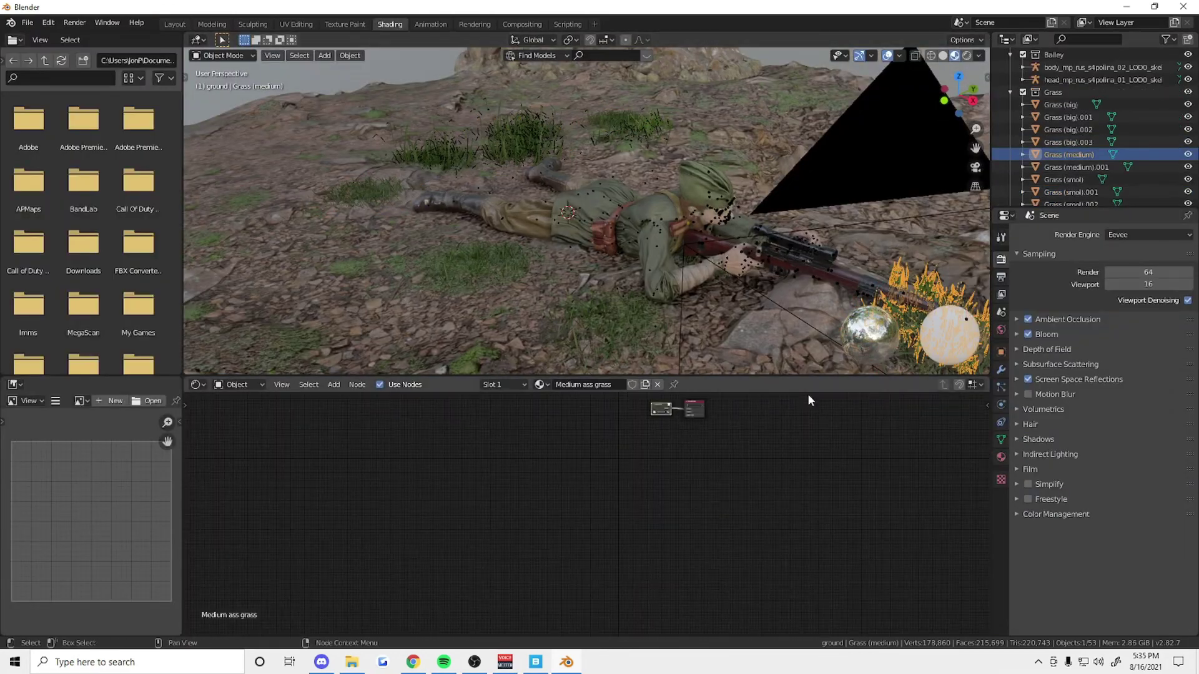
# - Pan the Shader Editor to inspect the medium grass ColorRamp, RGB and Mix nodes
pyautogui.moveTo(492, 436); pyautogui.dragTo(729, 441, button='middle')
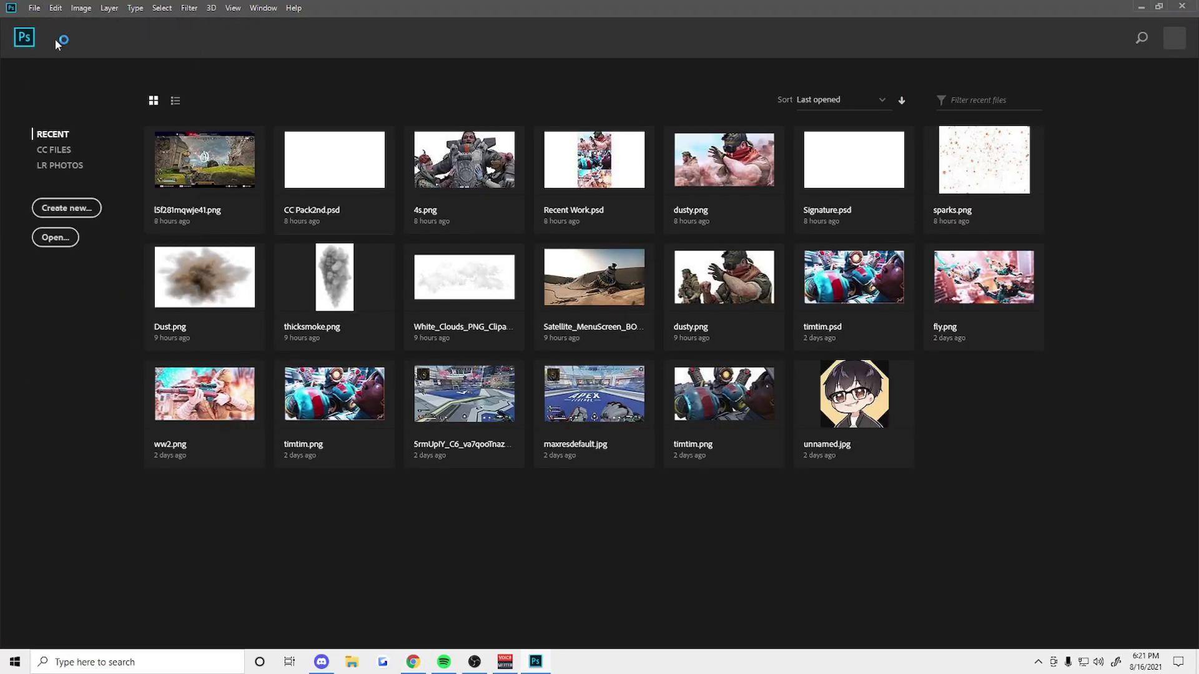
# - Open the snipesnipe.png render, accept a vibrance boost, and bring in a sky photo
pyautogui.click(55, 237)
pyautogui.doubleClick(425, 289)
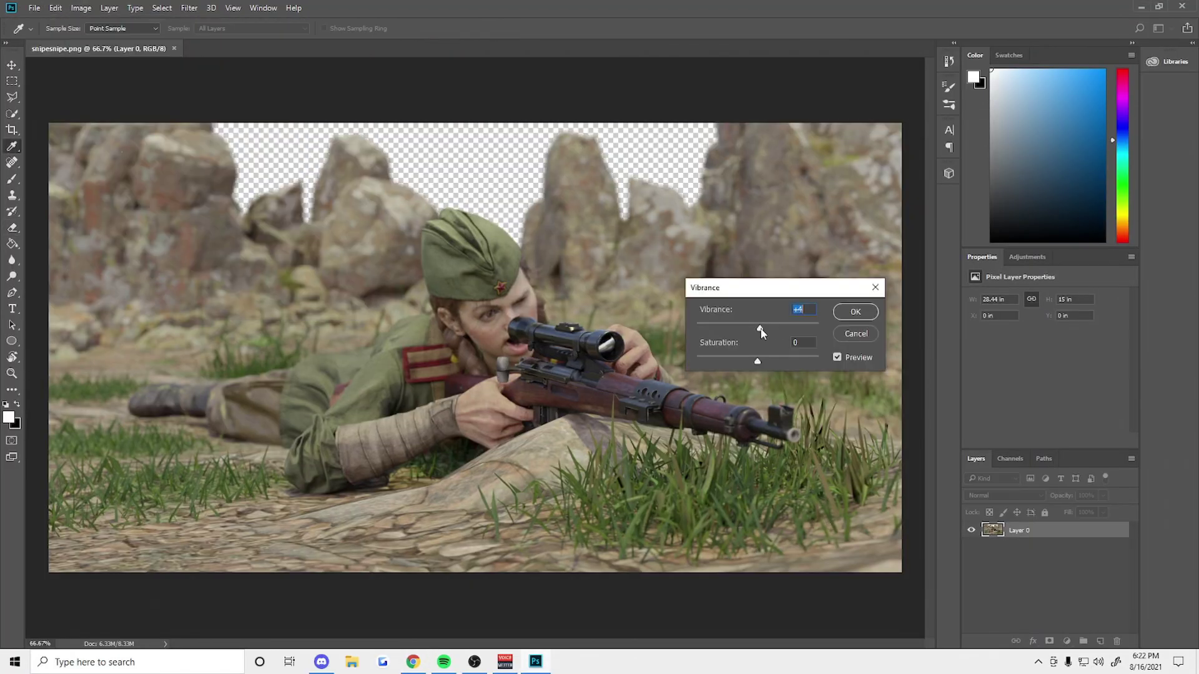
pyautogui.click(321, 346)
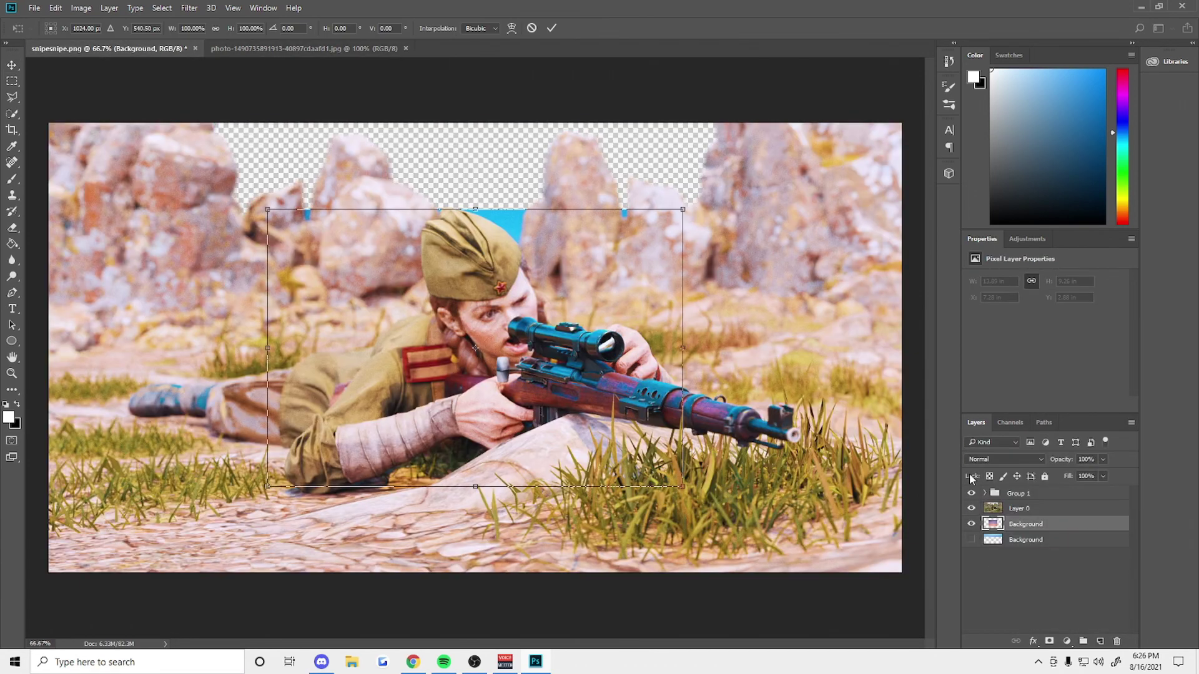
# - Shift the pink sky layer up and right so it fills the gap above the rocks
pyautogui.moveTo(656, 275); pyautogui.dragTo(692, 156)
pyautogui.press('Return')
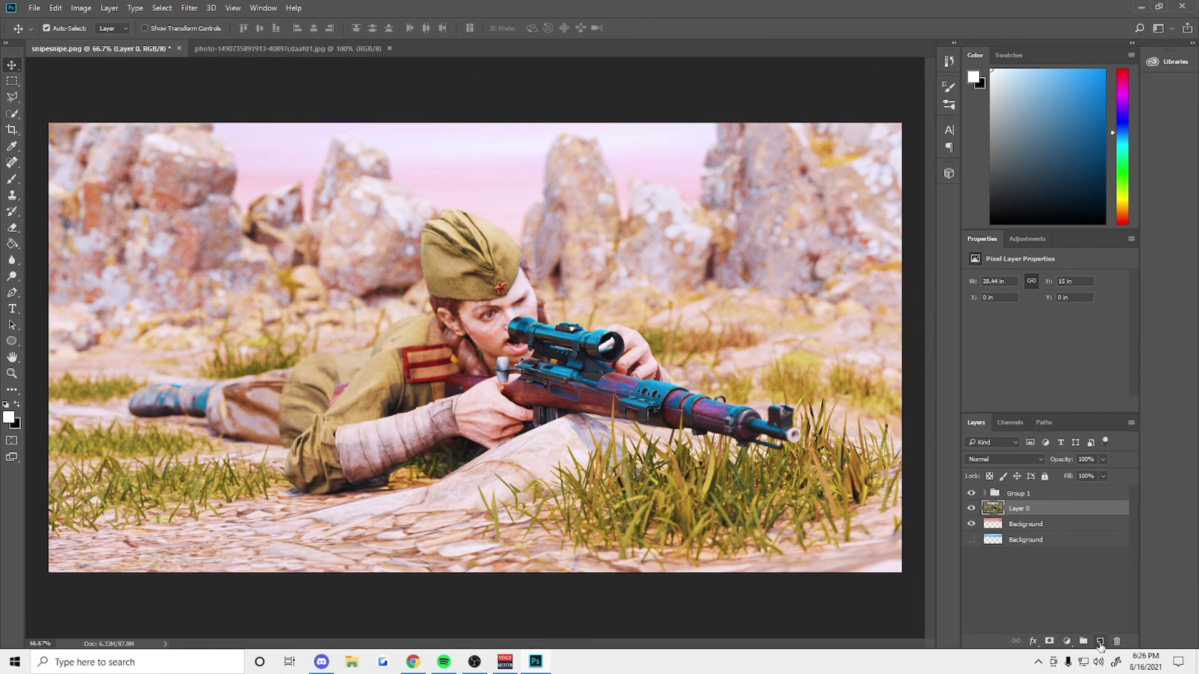